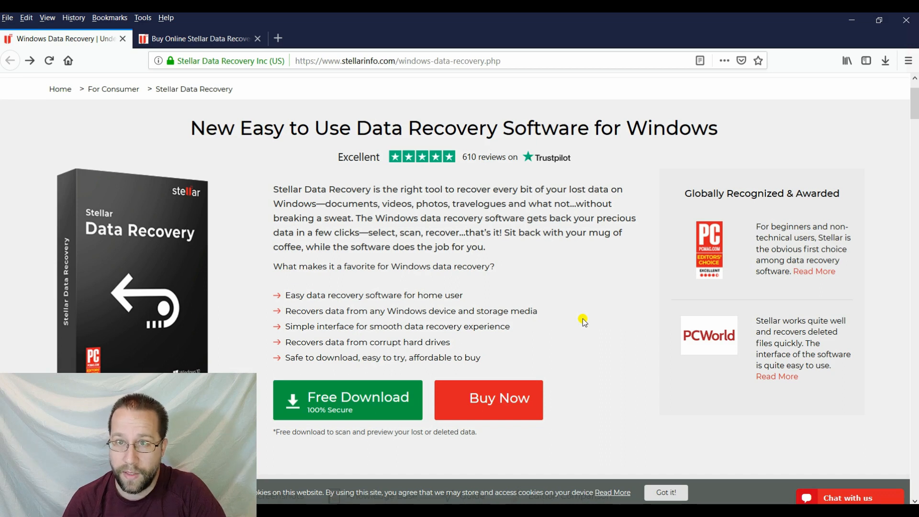
Step: Switch to the Stellar Data Recovery purchase page and review the prices of the Standard, Professional and Premium editions
scroll(583, 318, "down", 2)
scroll(582, 318, "up", 4)
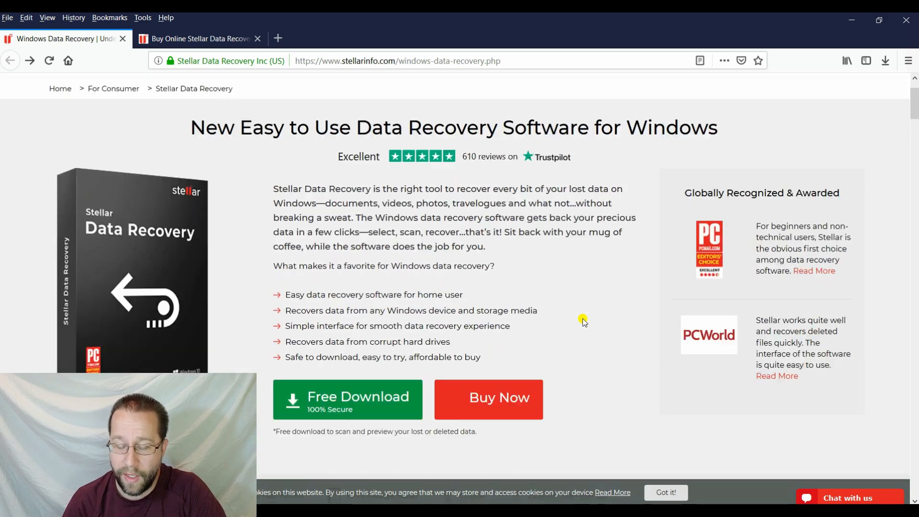
left_click(226, 41)
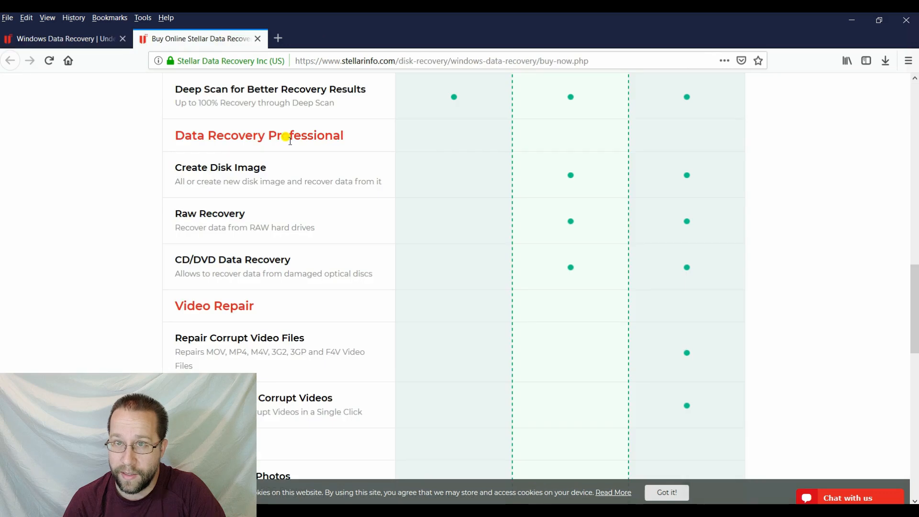
scroll(424, 196, "up", 6)
scroll(424, 196, "up", 10)
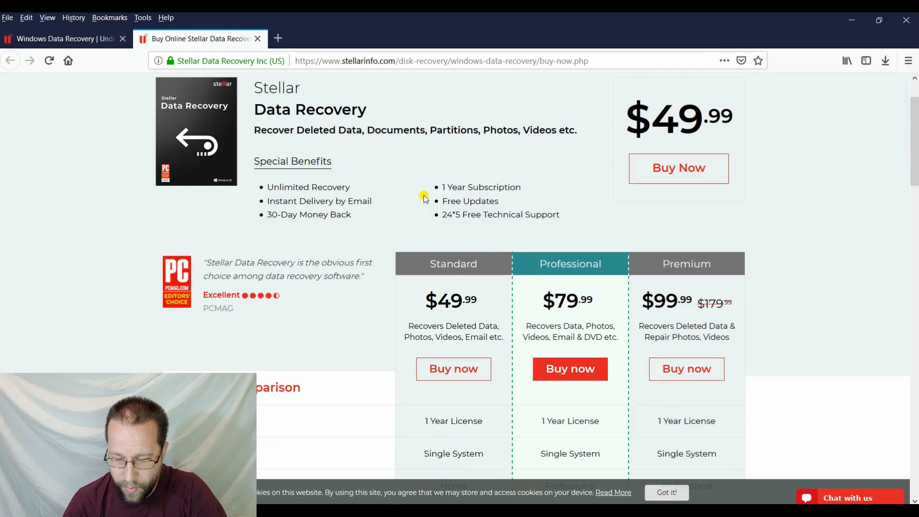
Step: Examine the feature comparison table to see which recovery and repair features the Standard, Professional and Premium editions include
scroll(424, 197, "down", 4)
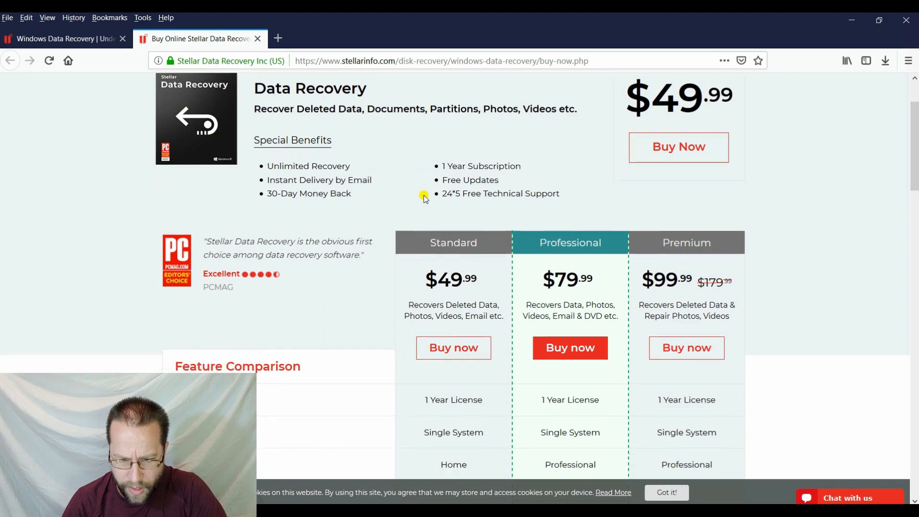
scroll(423, 197, "down", 8)
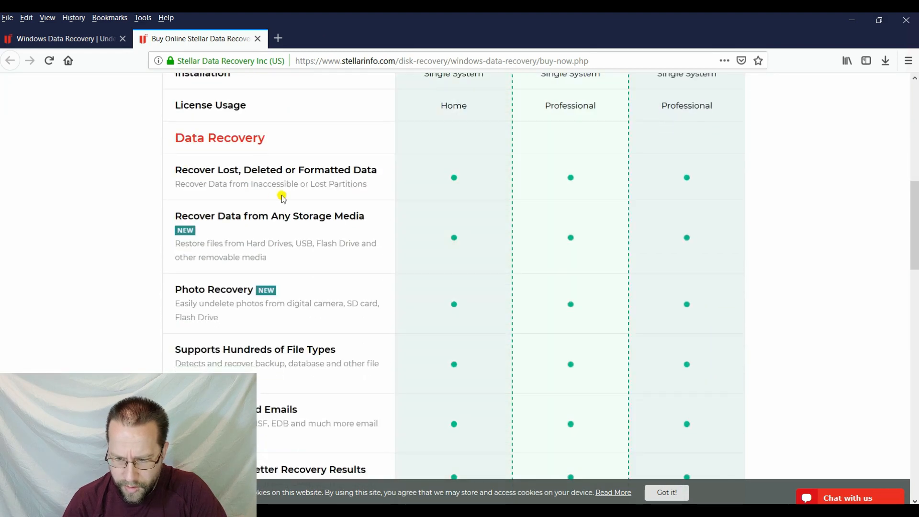
scroll(452, 329, "down", 8)
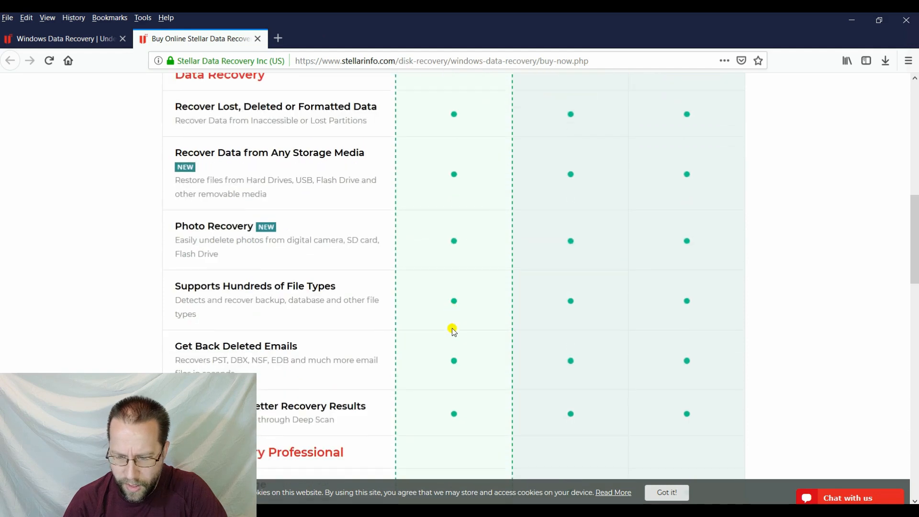
scroll(454, 331, "down", 2)
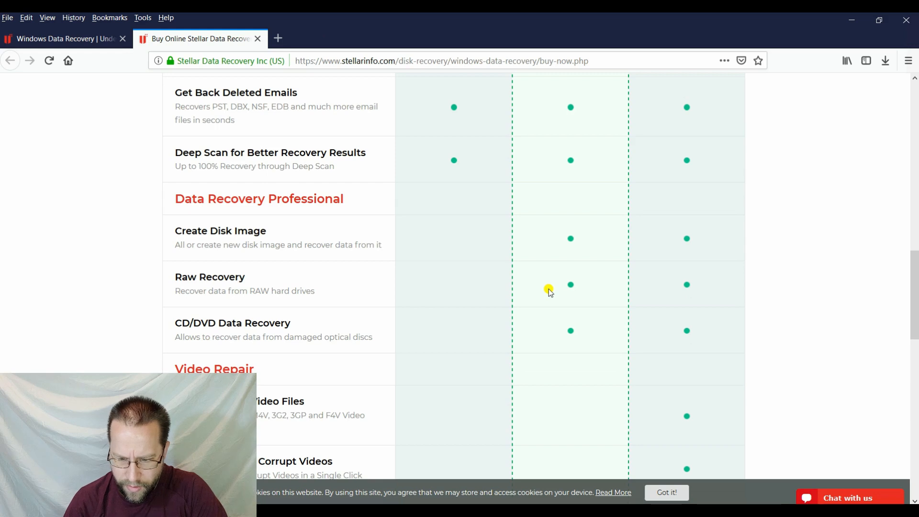
scroll(549, 290, "down", 2)
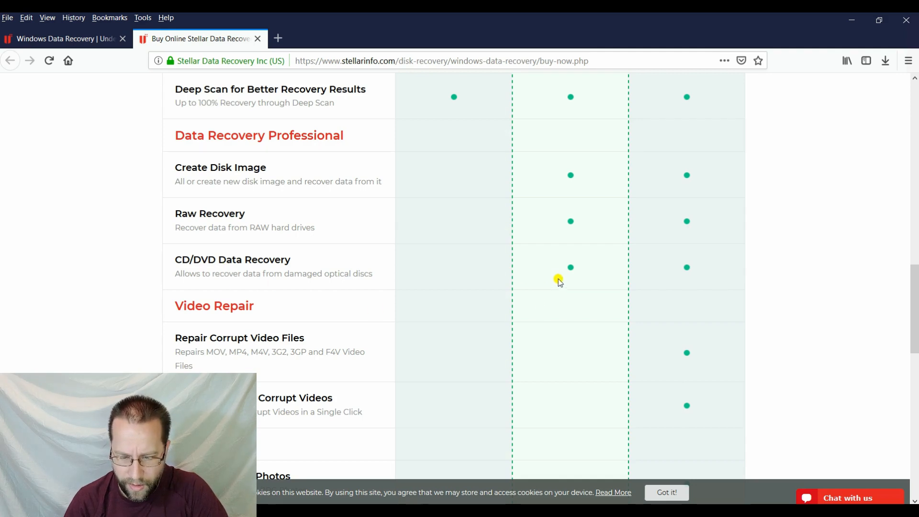
scroll(559, 280, "down", 2)
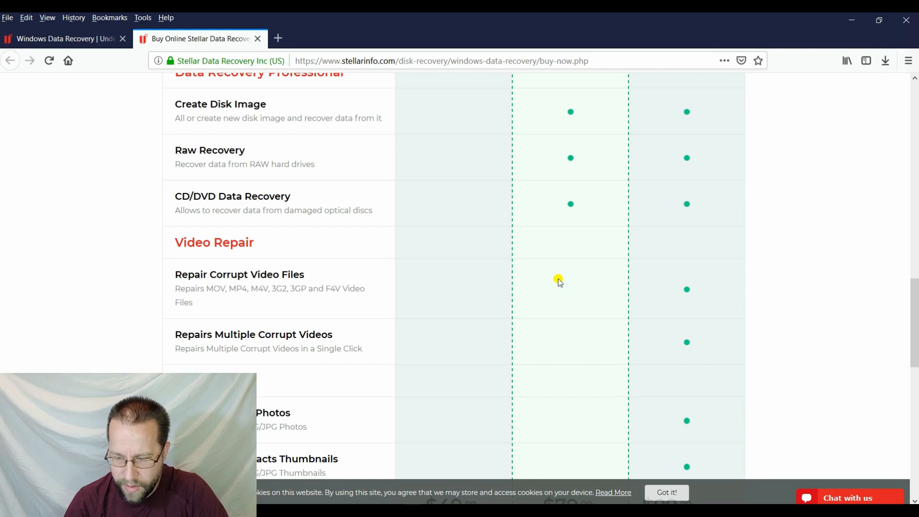
scroll(558, 280, "up", 15)
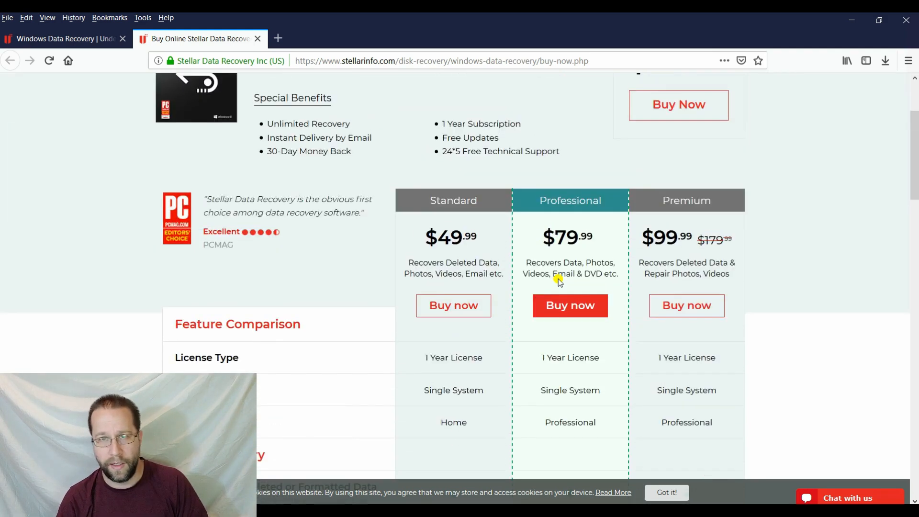
scroll(558, 278, "up", 3)
scroll(559, 278, "down", 5)
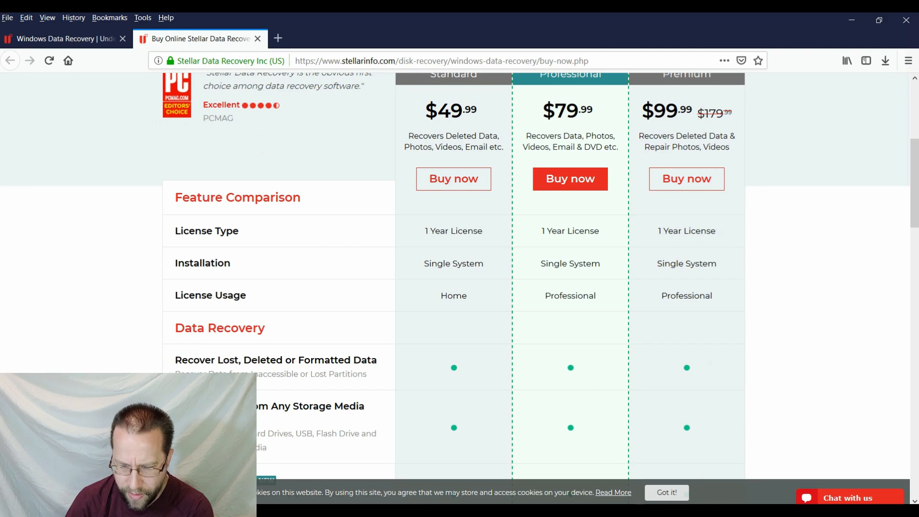
scroll(249, 454, "down", 3)
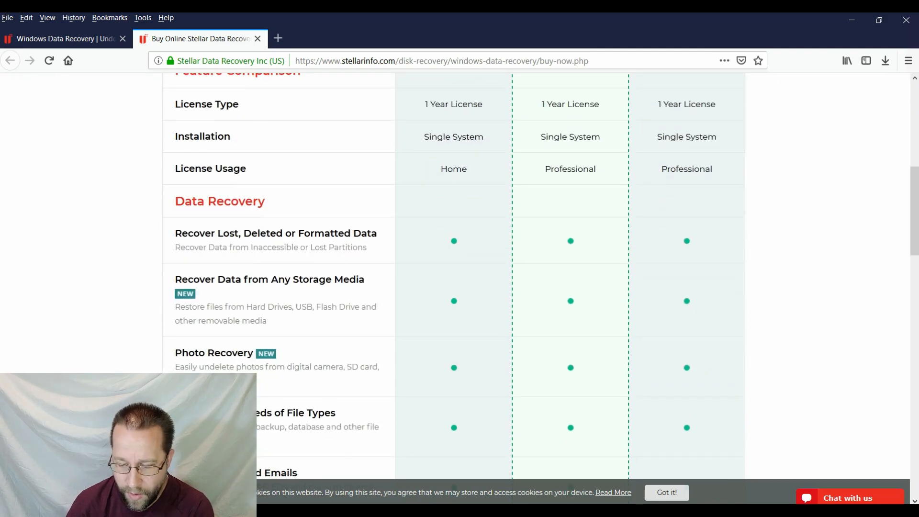
Step: Switch to the File Explorer windows for the USB20FD (E:) drive and Public folder, and check the USB drive's Documents folder
mouse_move(368, 510)
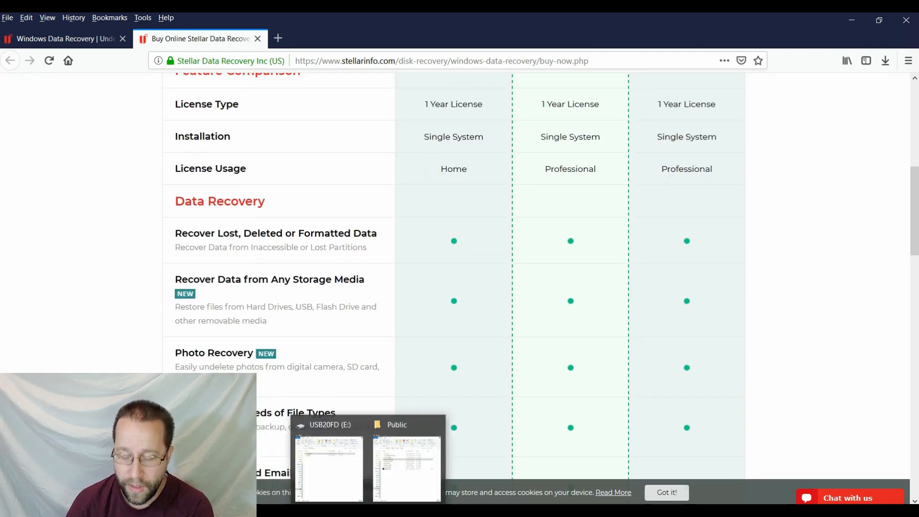
left_click(355, 478)
mouse_move(368, 511)
left_click(421, 467)
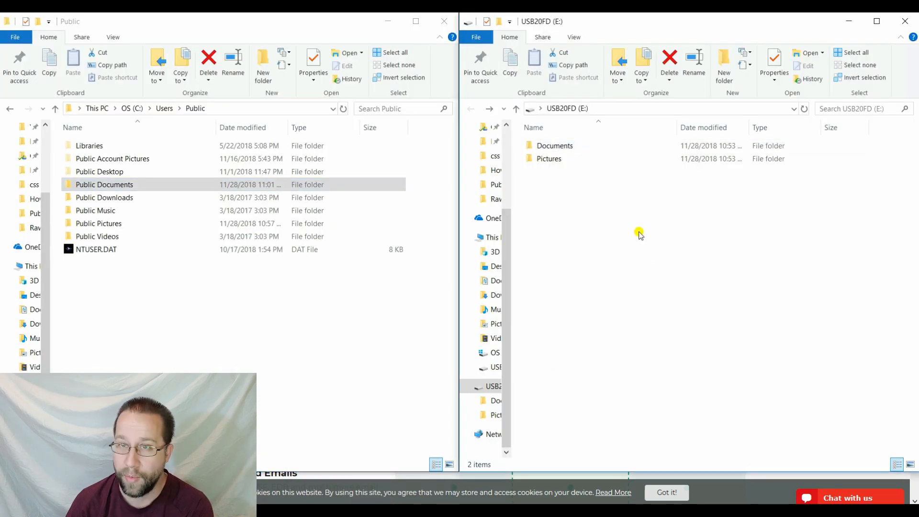
double_click(570, 145)
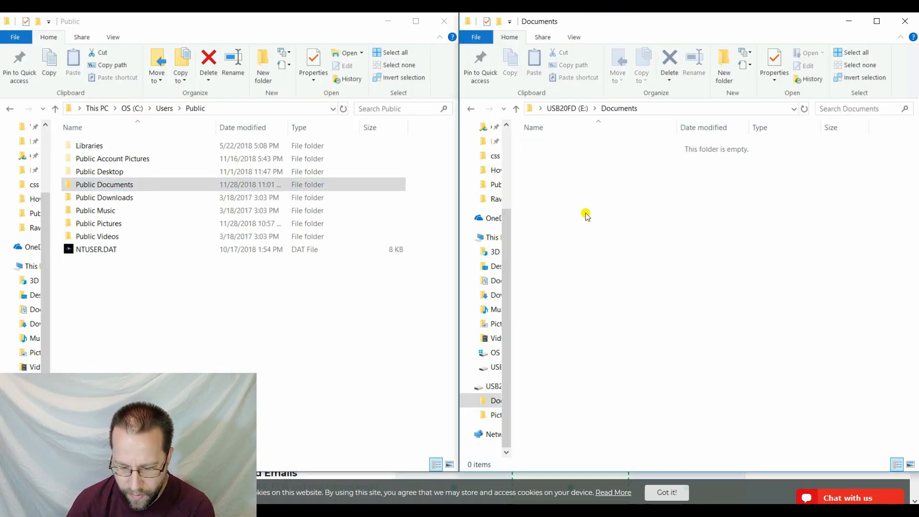
left_click(471, 109)
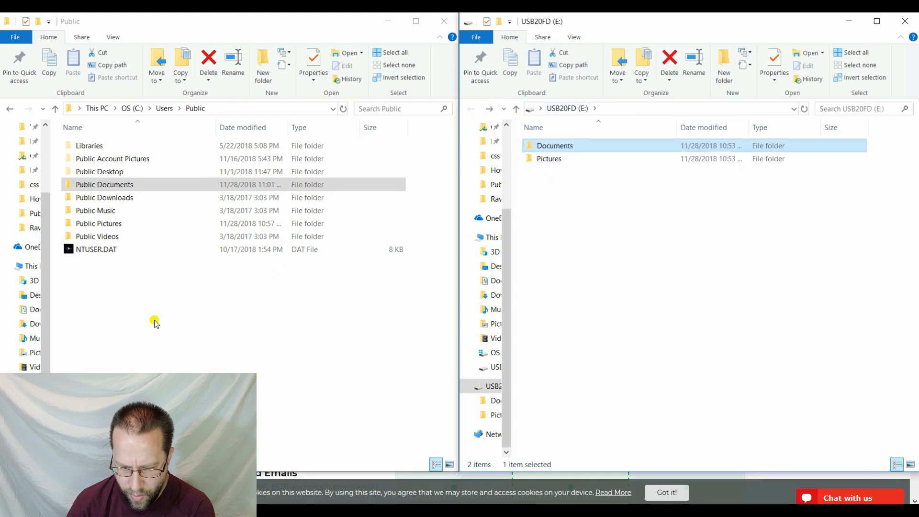
Step: Copy Motor vehicle bill of sale.docx, MyResume.docx and ScienceClassNotes.txt from Public Documents into the USB drive's Documents folder
double_click(90, 185)
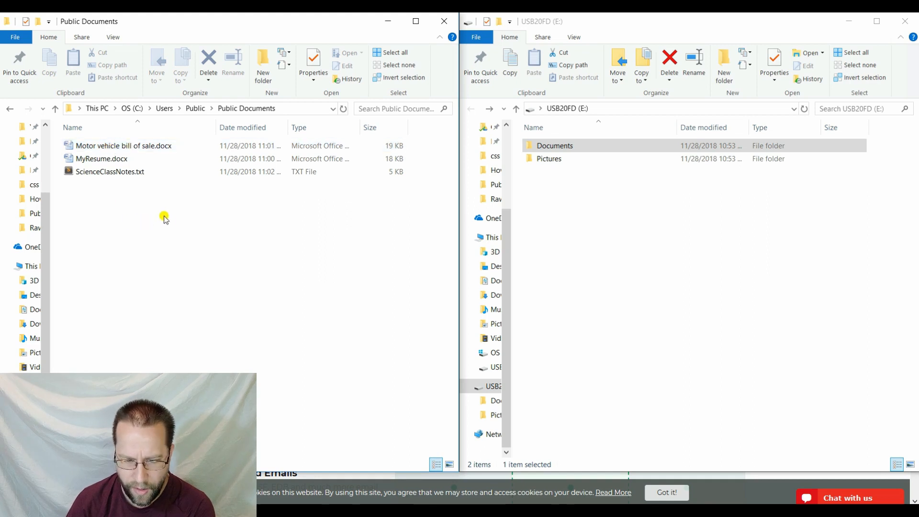
left_click(131, 176)
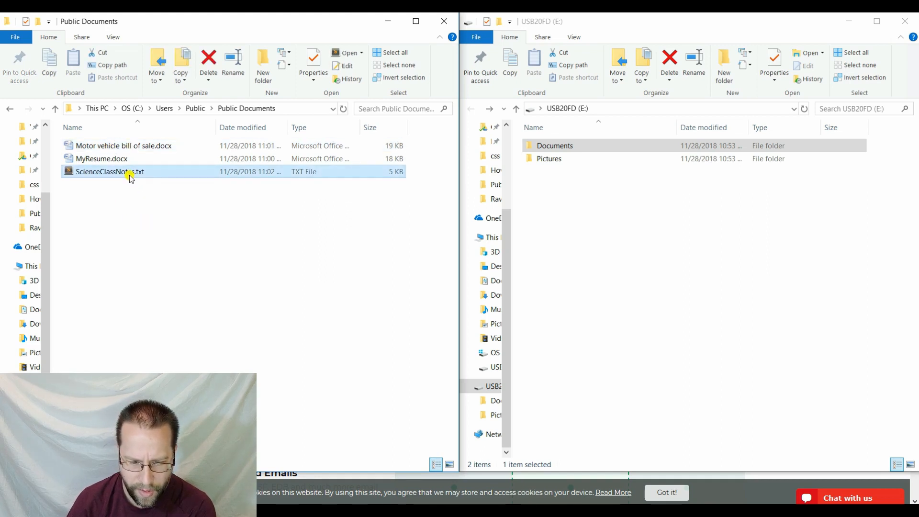
left_click(122, 147, "shift")
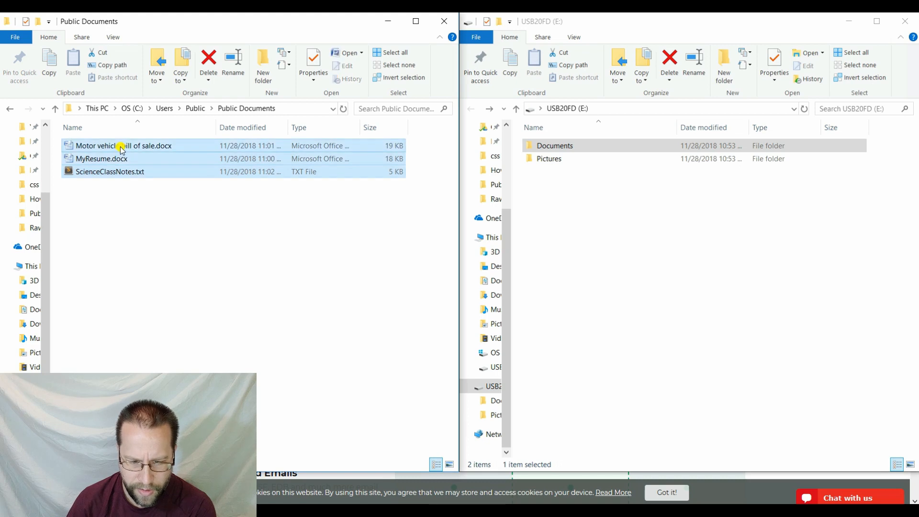
double_click(544, 146)
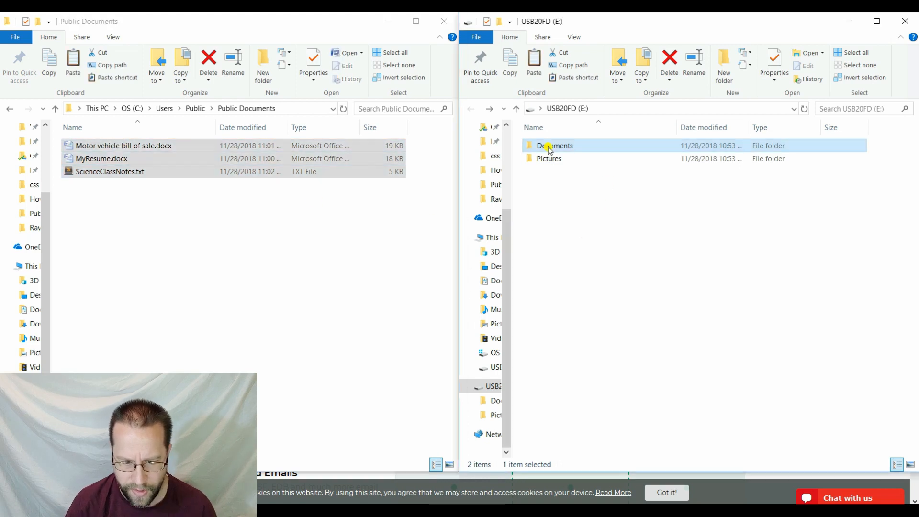
key("ctrl+v")
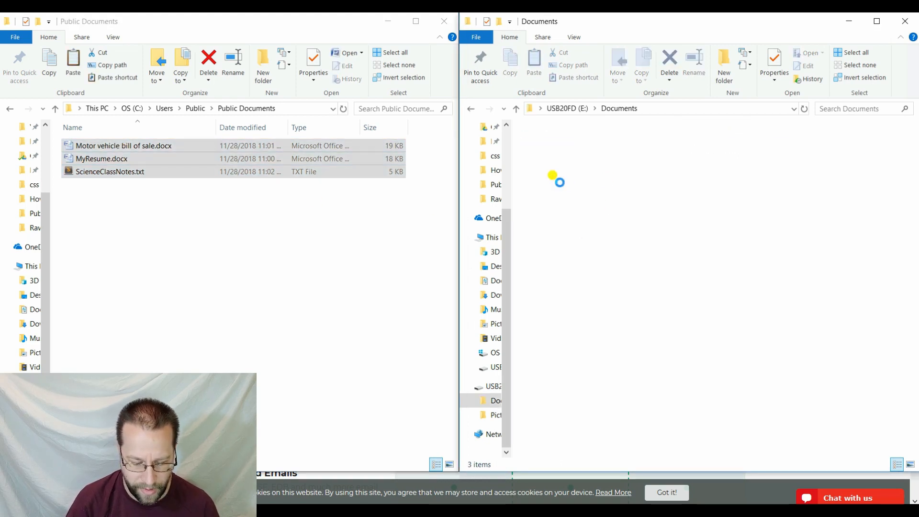
Step: Copy all the images from the Public Pictures folder into the Pictures folder on the USB20FD (E:) drive
left_click(402, 198)
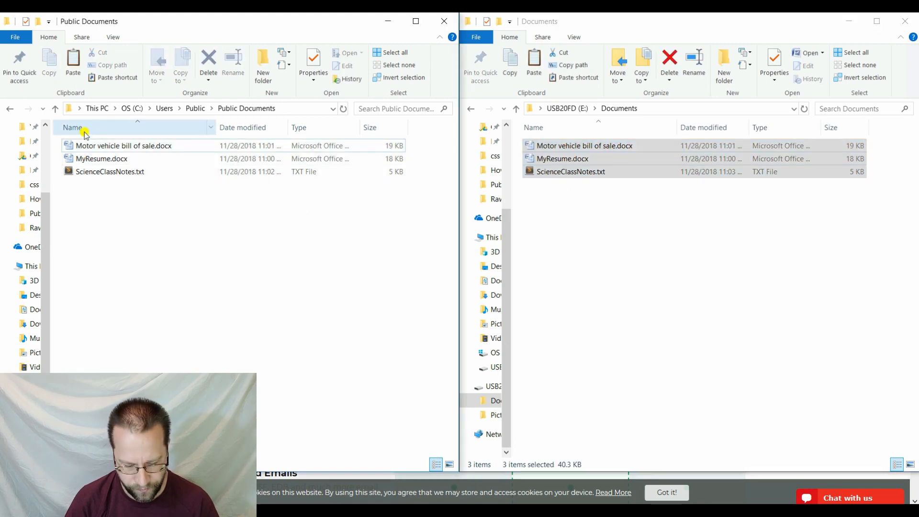
left_click(9, 108)
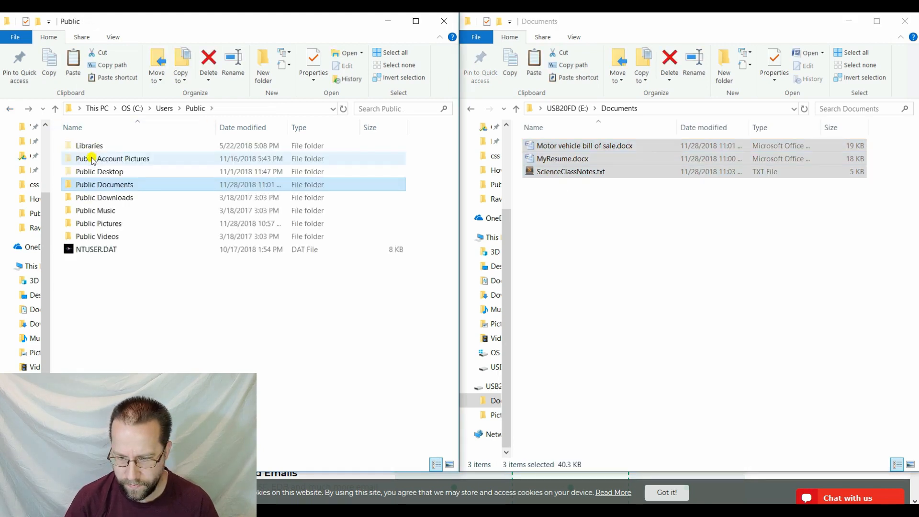
double_click(104, 224)
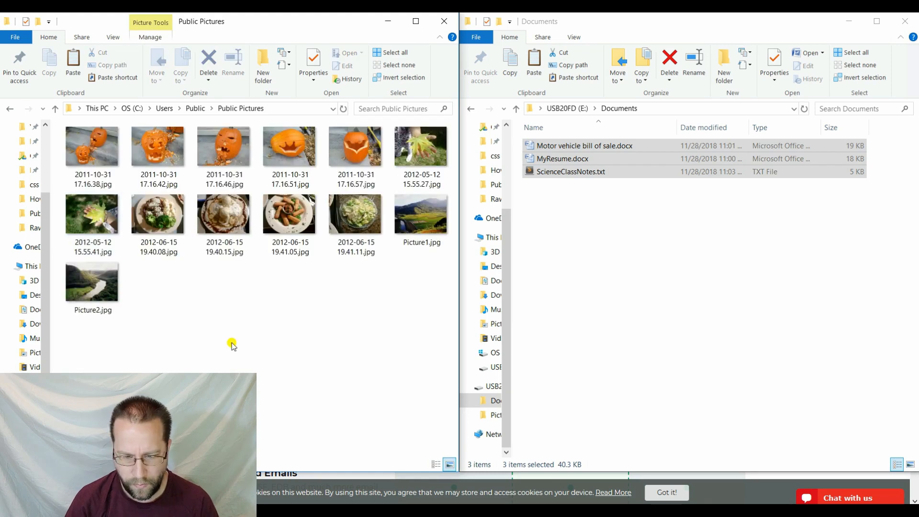
key("ctrl+a")
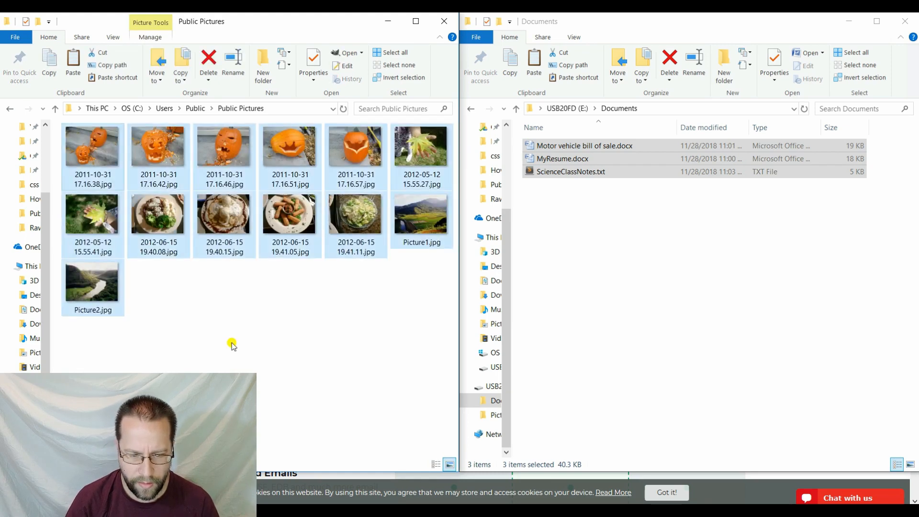
left_click(573, 242)
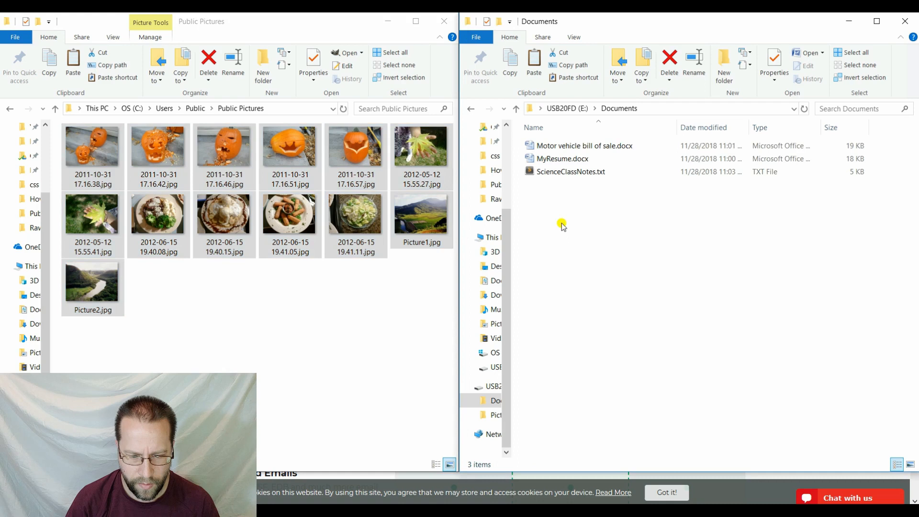
left_click(472, 110)
left_click(556, 160)
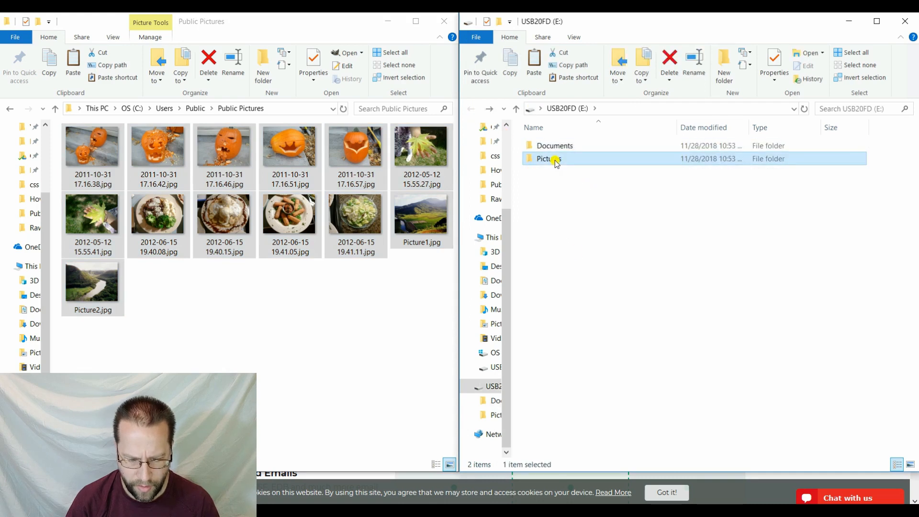
double_click(555, 161)
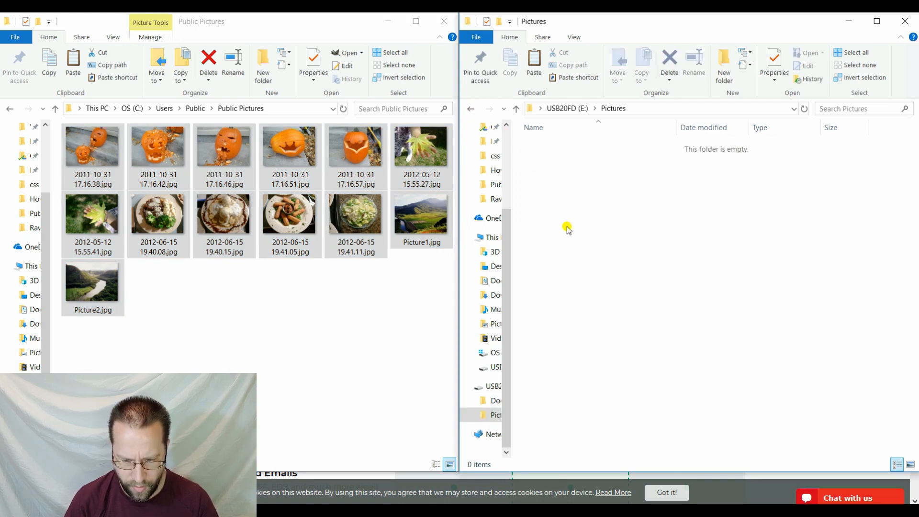
key("ctrl+v")
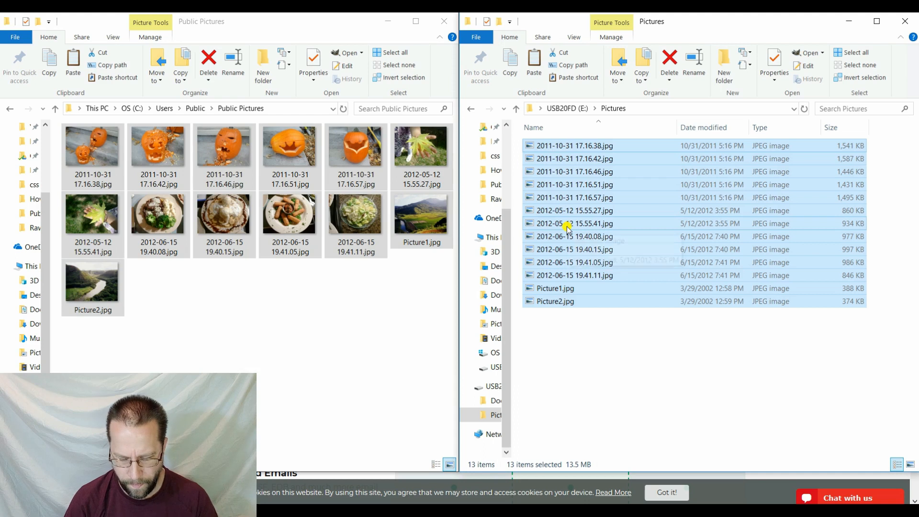
left_click(574, 350)
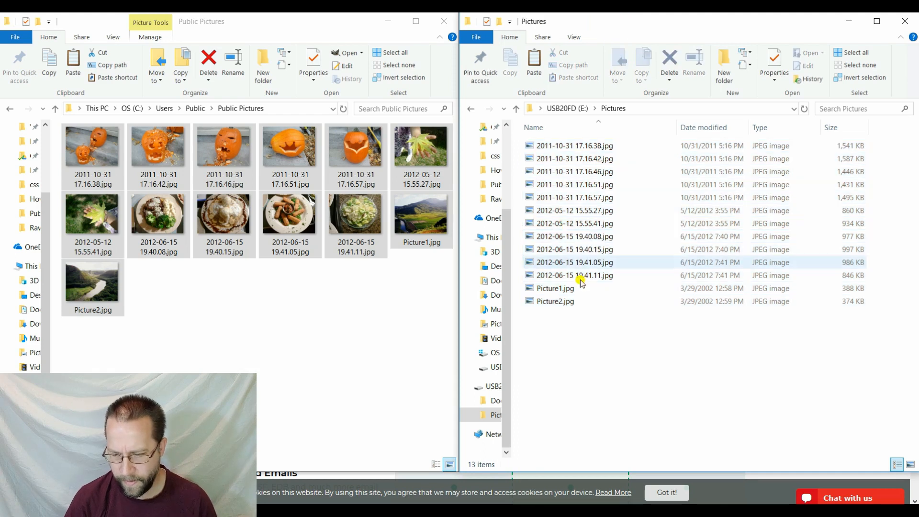
Step: Open ScienceClassNotes.txt from the USB drive's Documents folder to check its contents
left_click(558, 109)
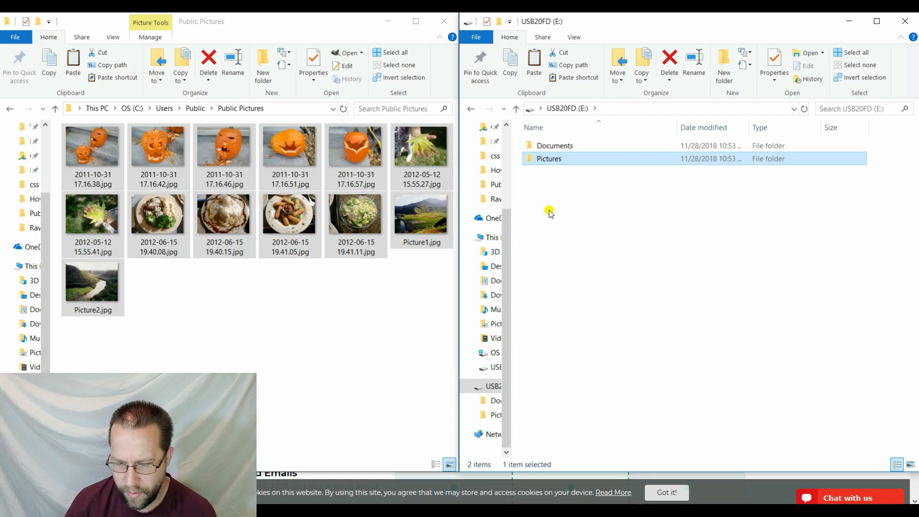
left_click(555, 148)
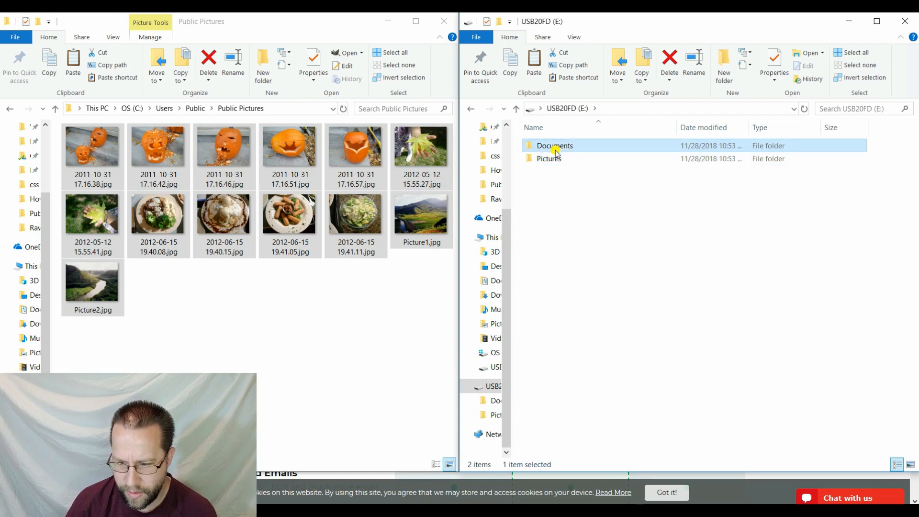
double_click(555, 149)
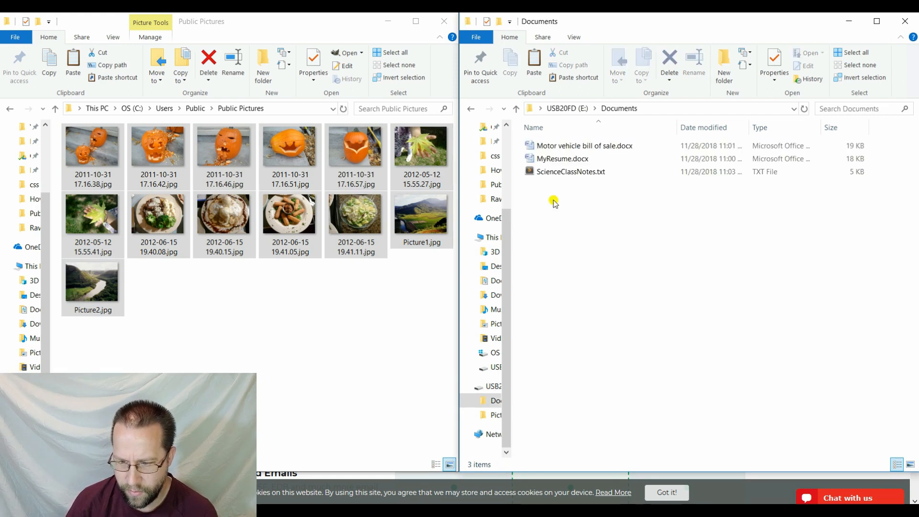
left_click(564, 172)
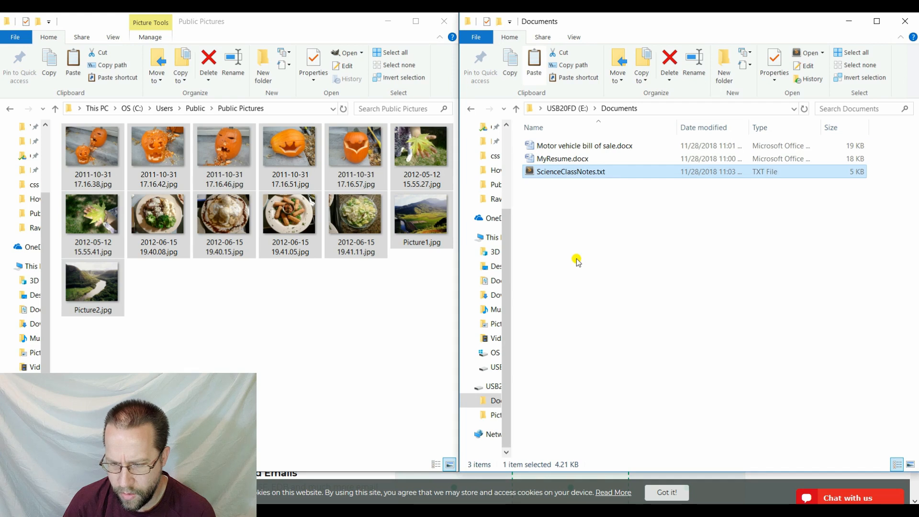
key("Return")
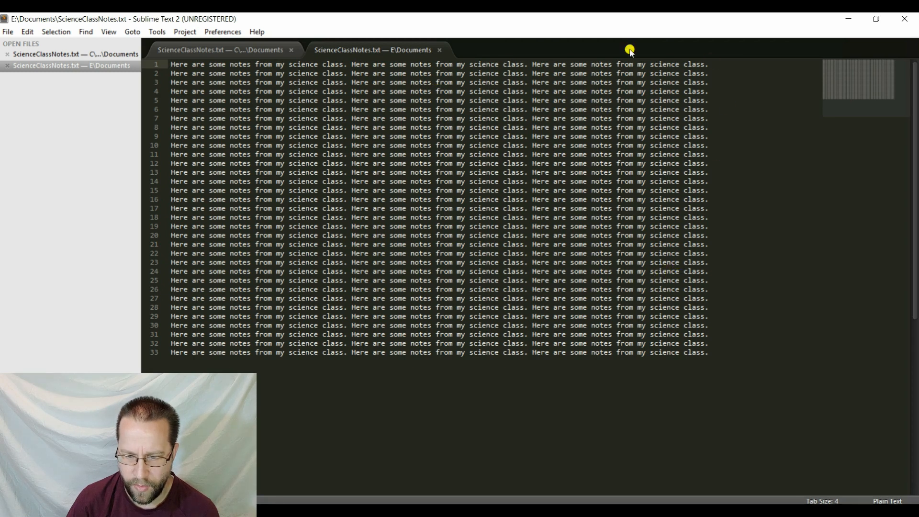
Step: Close both open copies of ScienceClassNotes.txt and exit the text editor
left_click(439, 49)
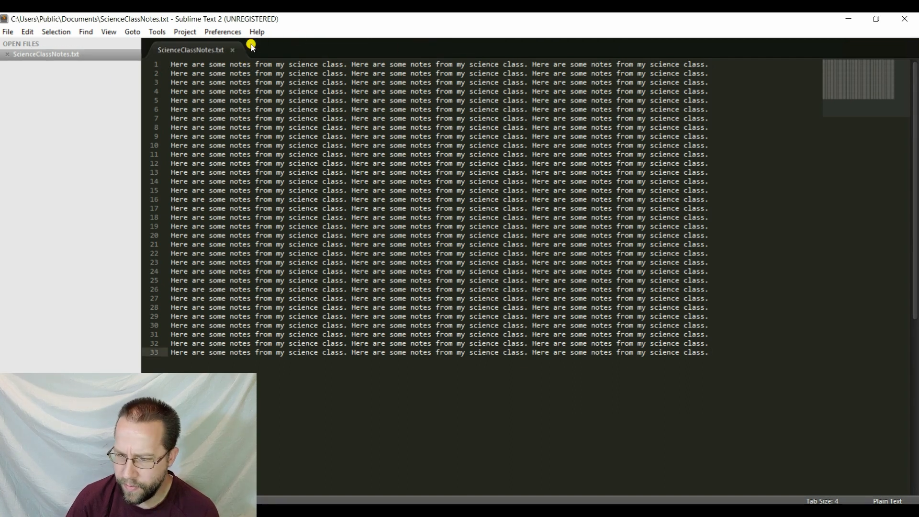
left_click(232, 50)
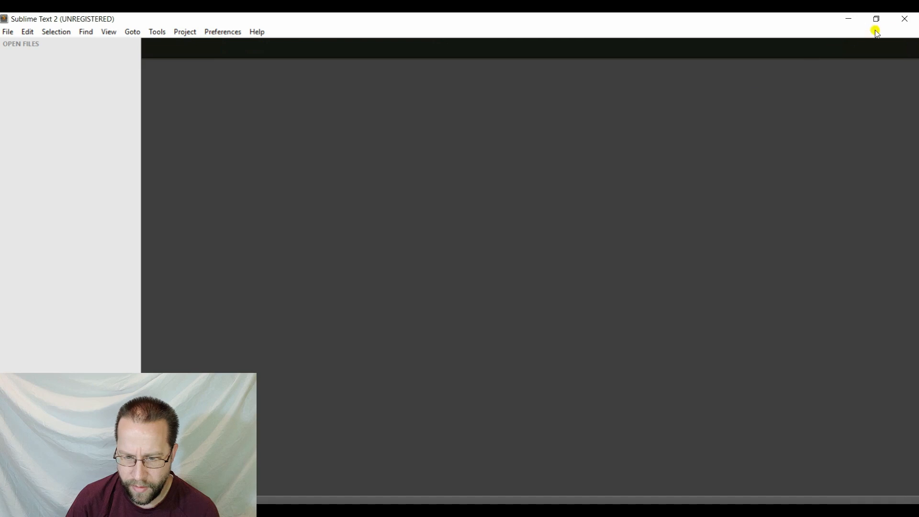
left_click(905, 19)
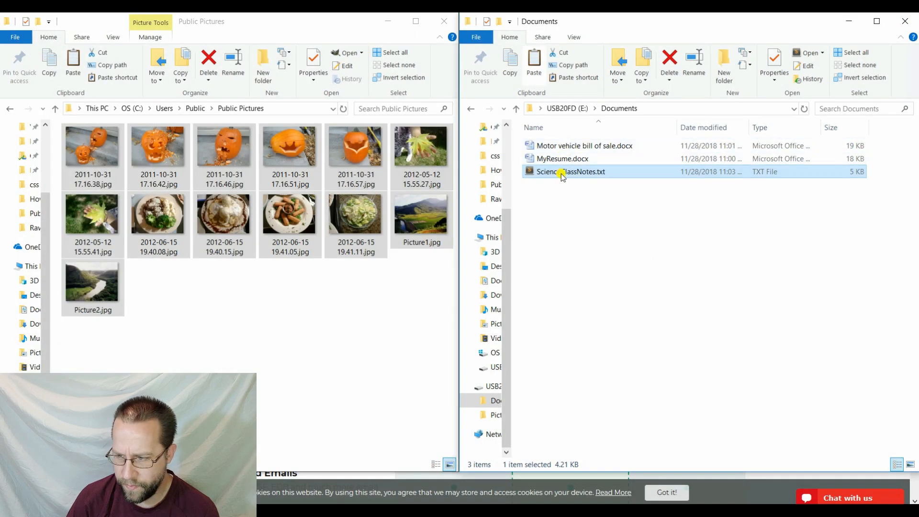
Step: Permanently delete ScienceClassNotes.txt from the Documents folder on the USB20FD (E:) drive
right_click(561, 173)
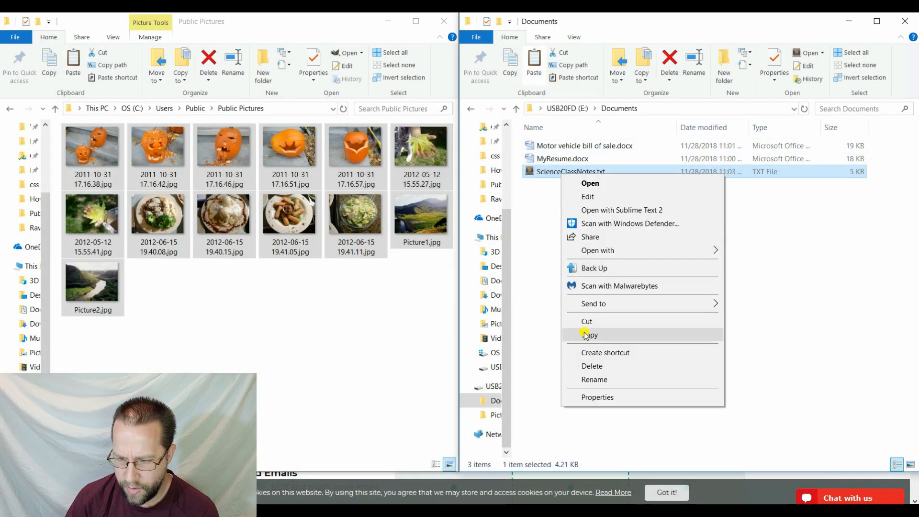
left_click(592, 365)
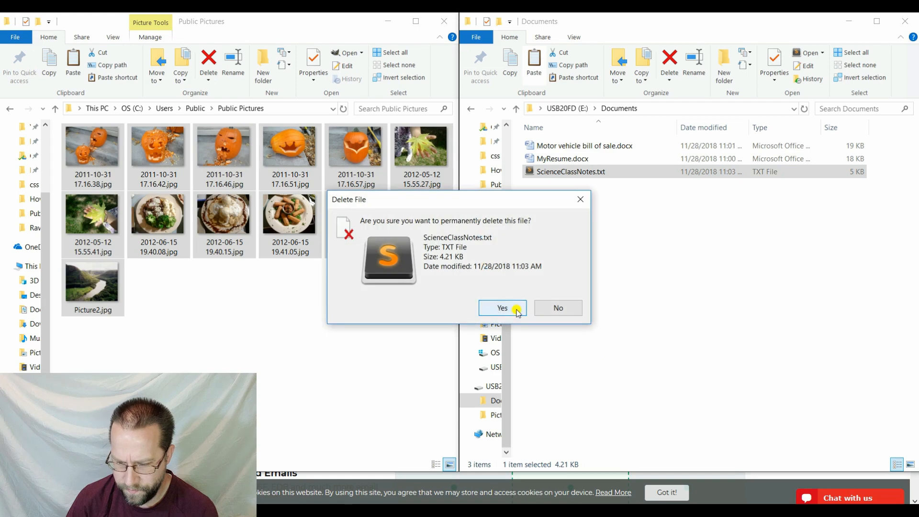
left_click(502, 308)
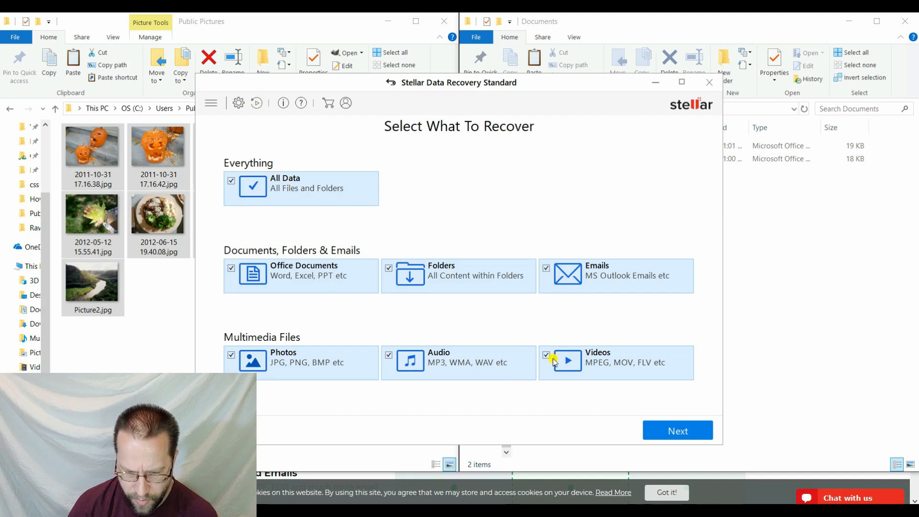
Step: In Stellar Data Recovery Standard, scan the USB20FD (E:) drive for all data types and dismiss the completion notice
left_click(666, 432)
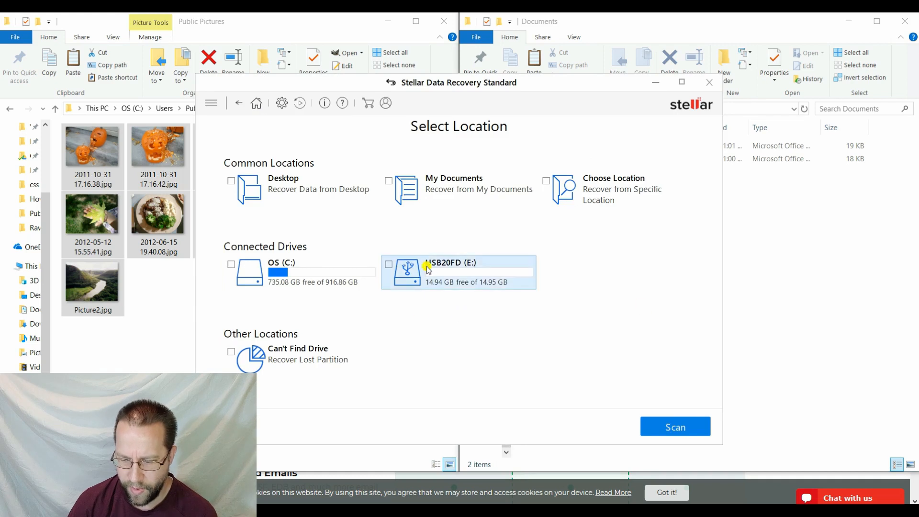
left_click(389, 264)
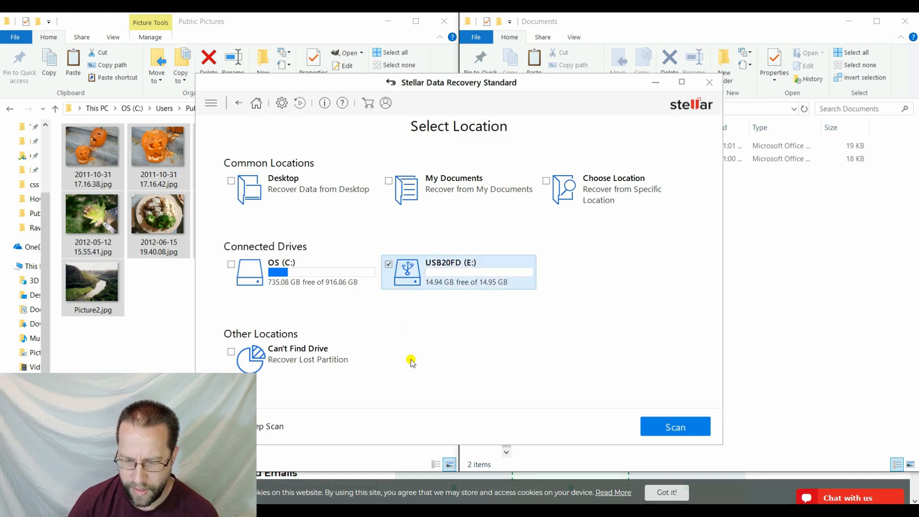
left_click(675, 427)
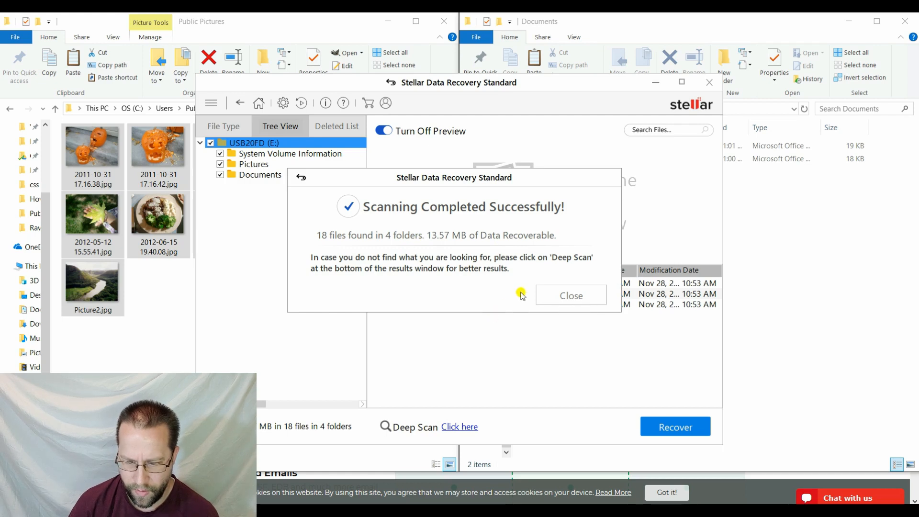
left_click(547, 297)
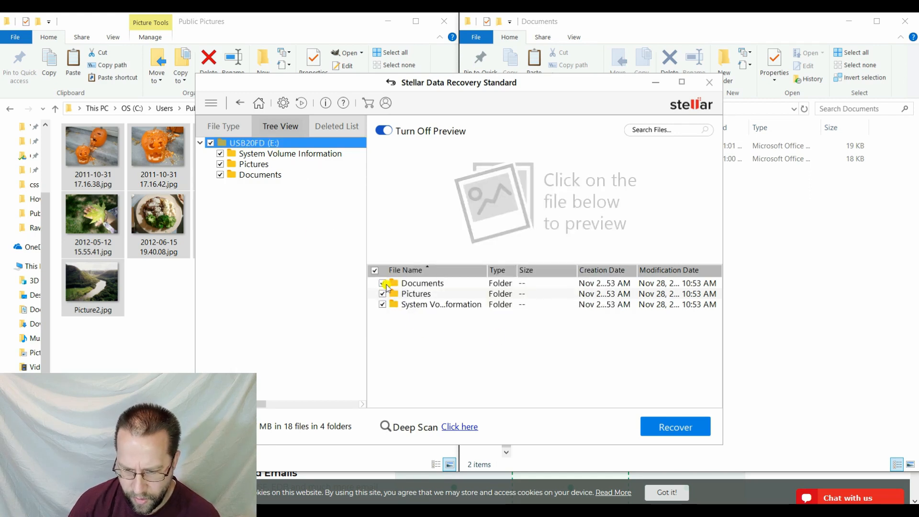
Step: Preview the deleted ScienceClassNotes.txt in the scanned Documents folder and recover all the selected files to C:\
left_click(245, 177)
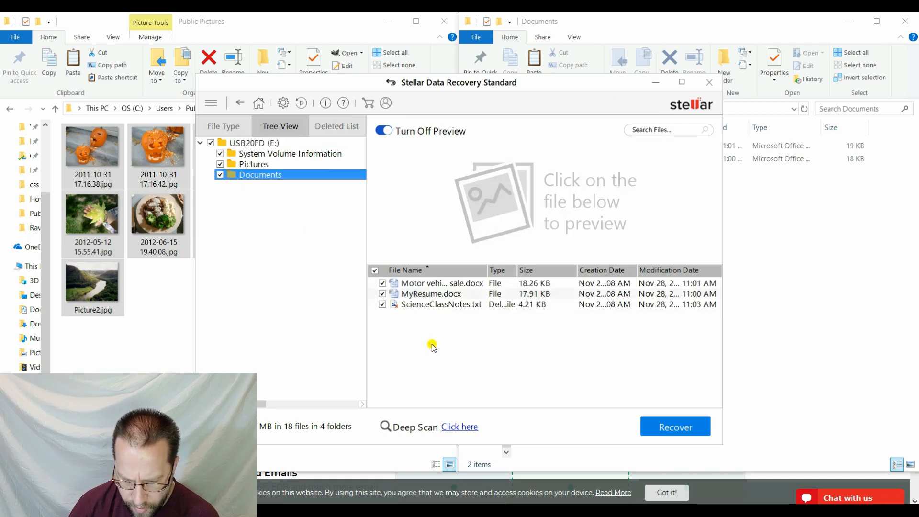
left_click(421, 305)
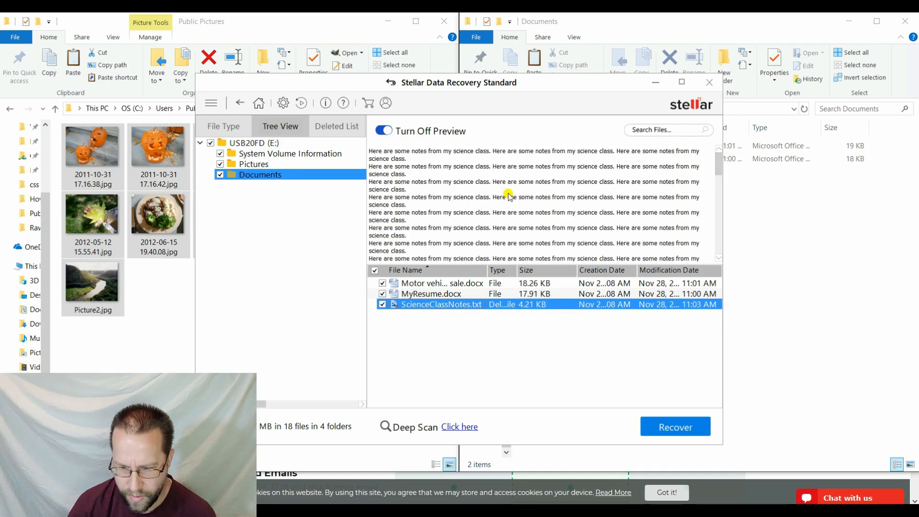
left_click(674, 429)
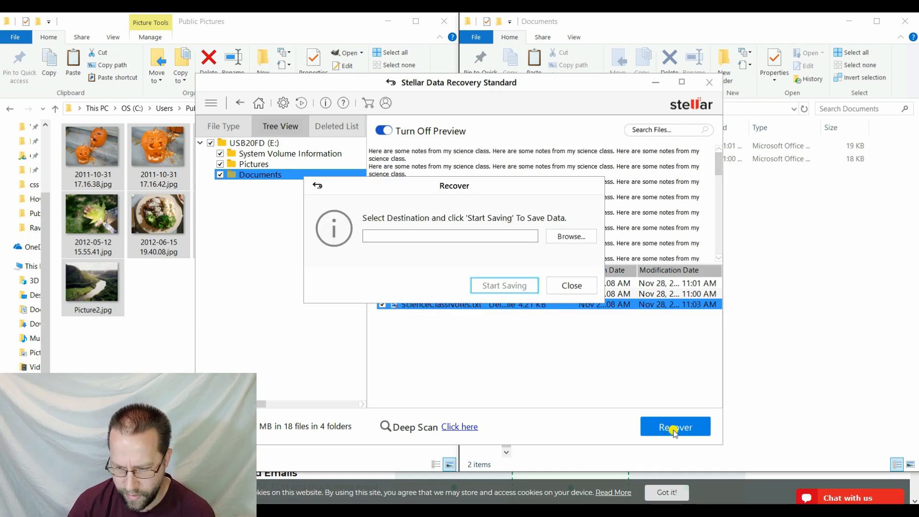
left_click(560, 240)
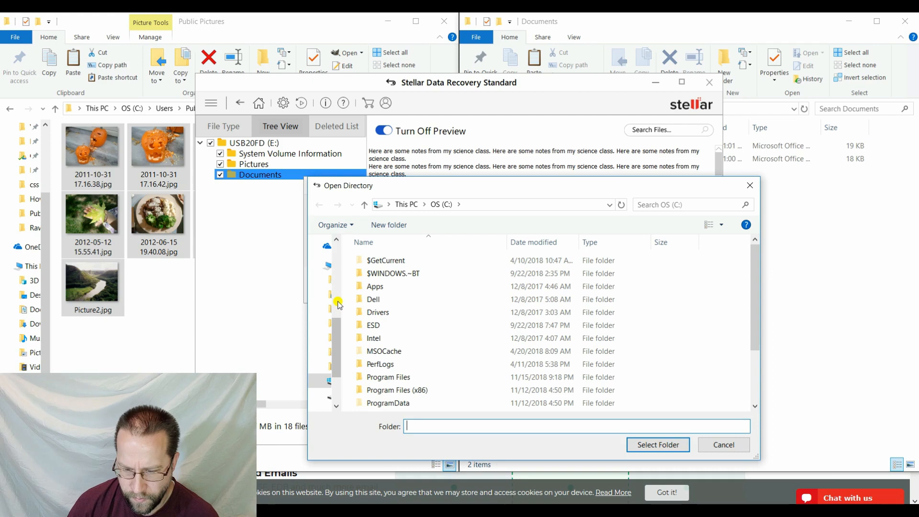
left_click(662, 444)
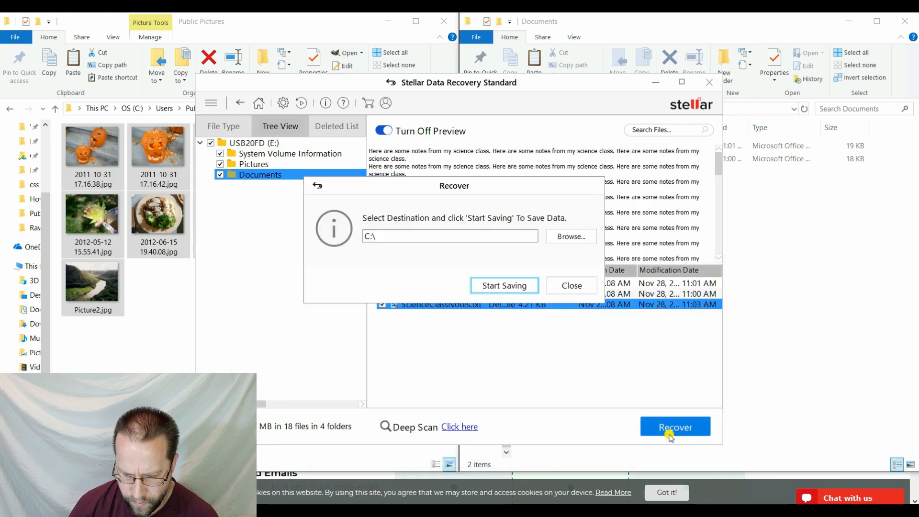
left_click(521, 285)
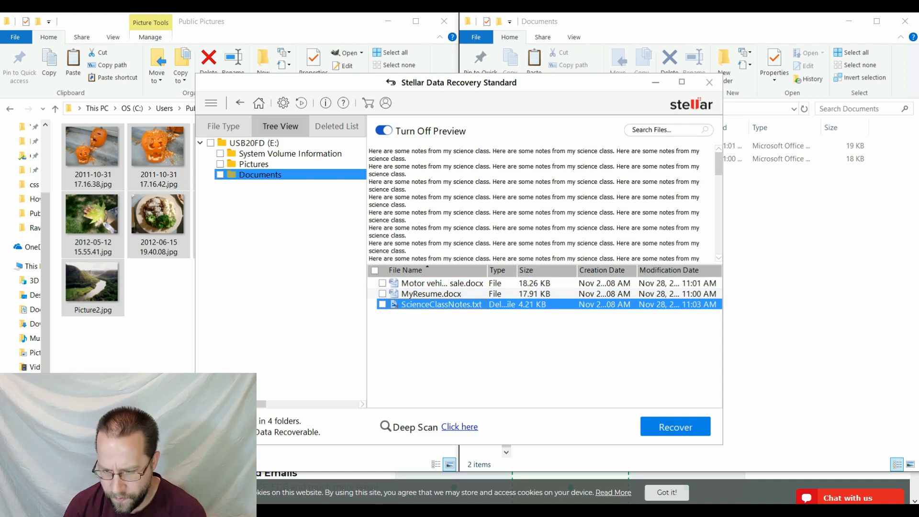
Step: Switch to File Explorer and open the recovered Documents folder inside #Root on the OS (C:) drive
mouse_move(369, 510)
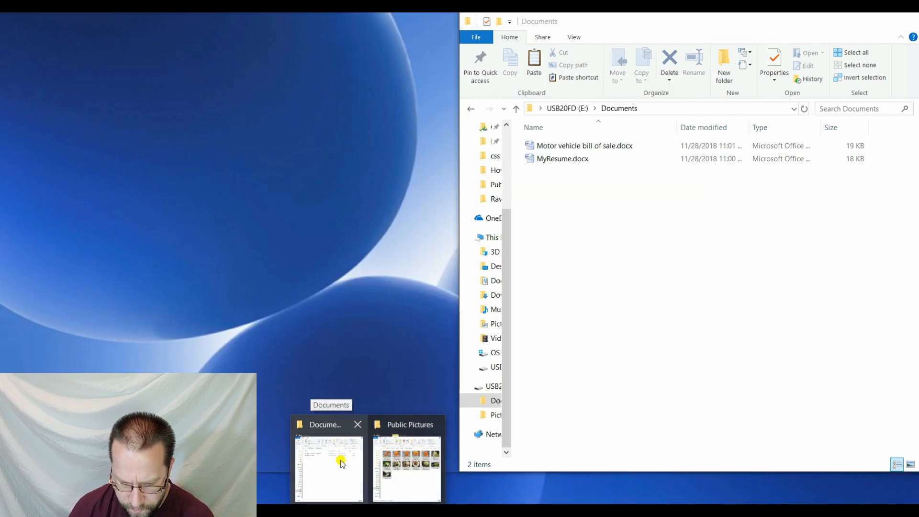
left_click(341, 462)
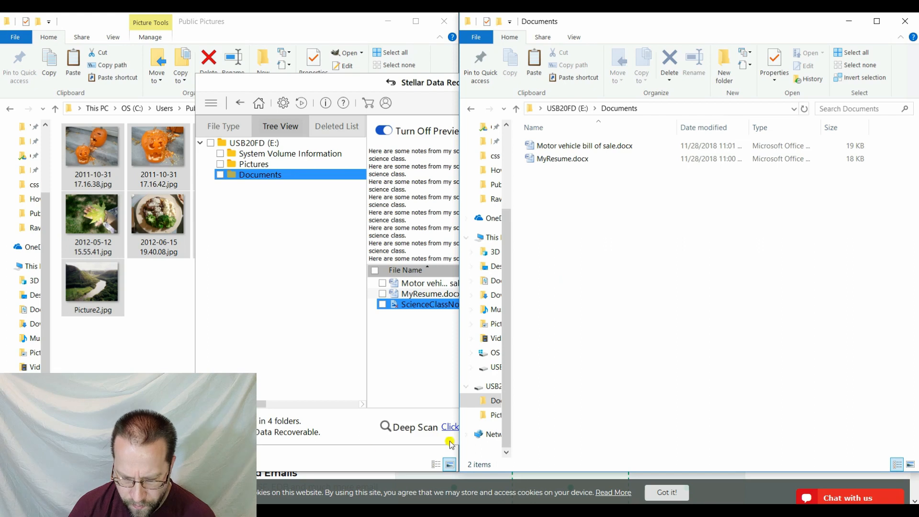
left_click(123, 379)
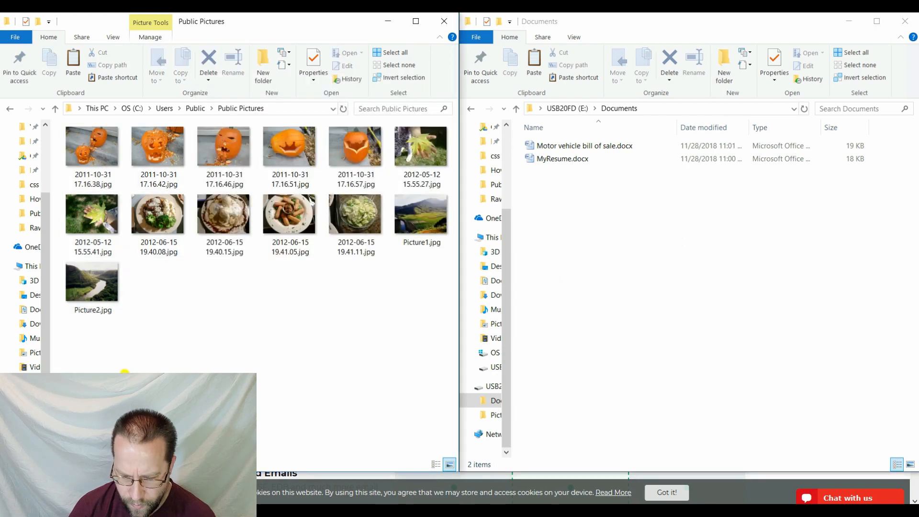
left_click(33, 381)
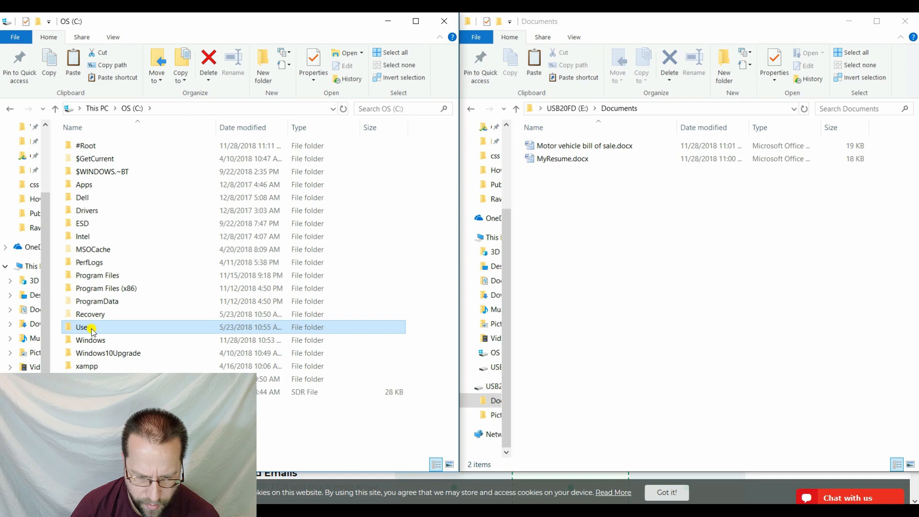
double_click(102, 145)
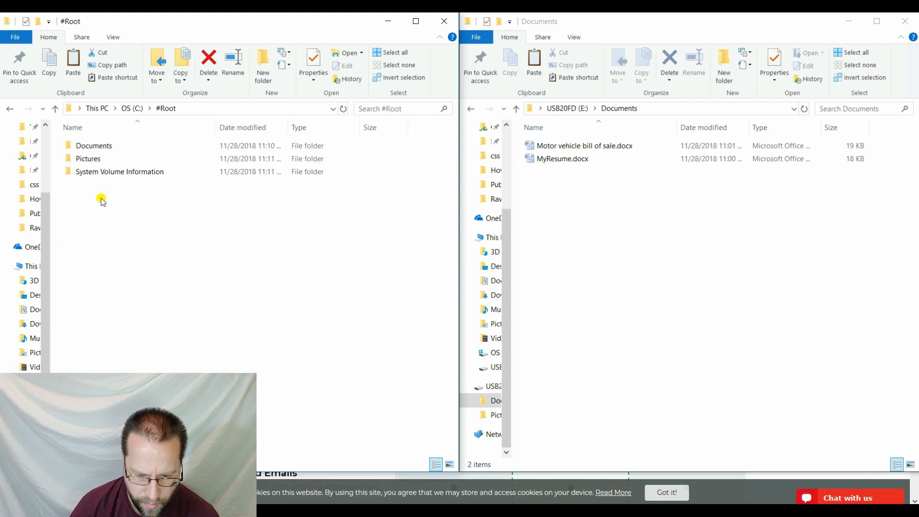
double_click(93, 145)
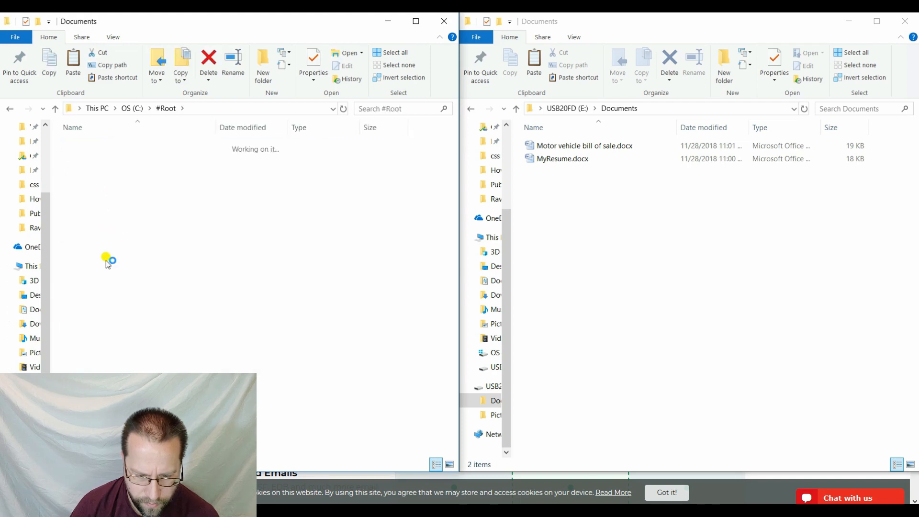
Step: Check the contents of the recovered ScienceClassNotes.txt and copy the file back into the USB drive's Documents folder
left_click(121, 174)
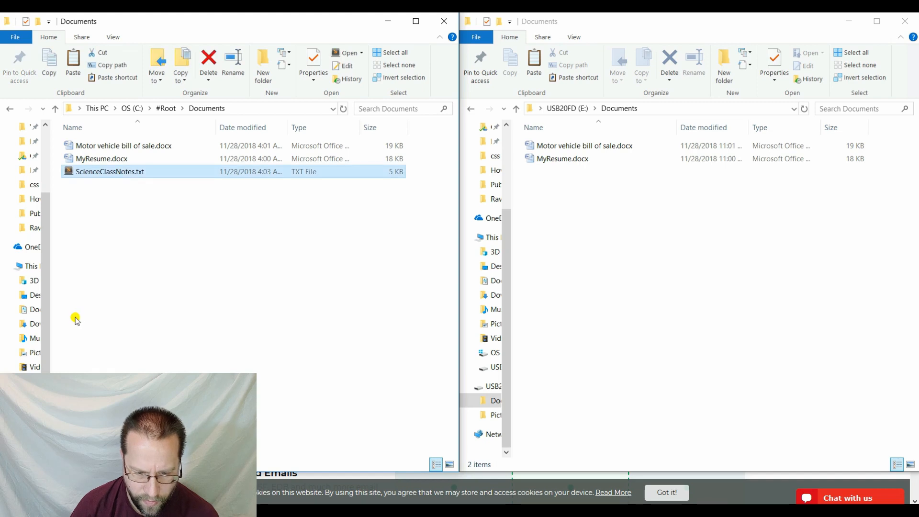
key("ctrl+c")
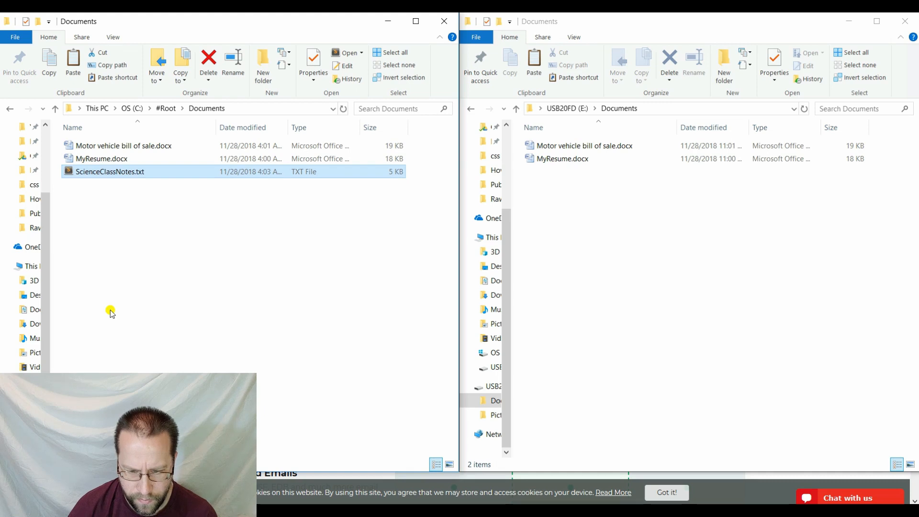
key("Return")
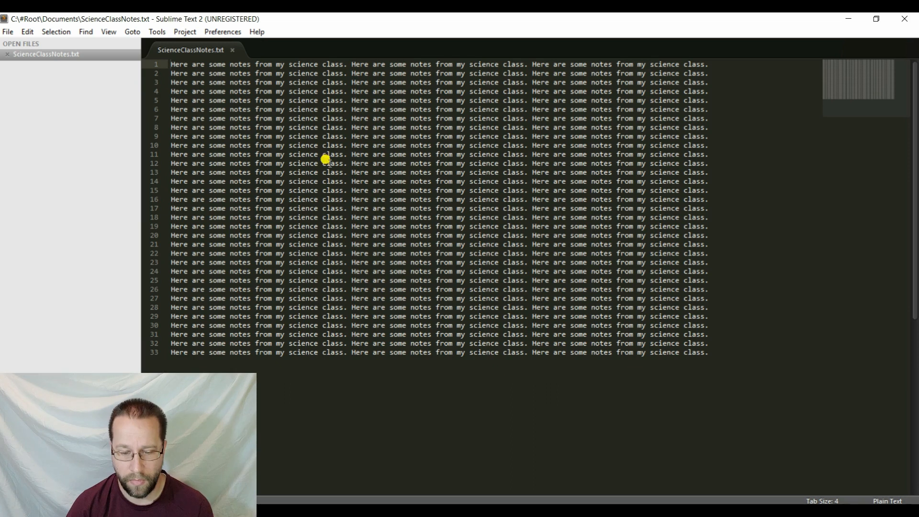
left_click(233, 49)
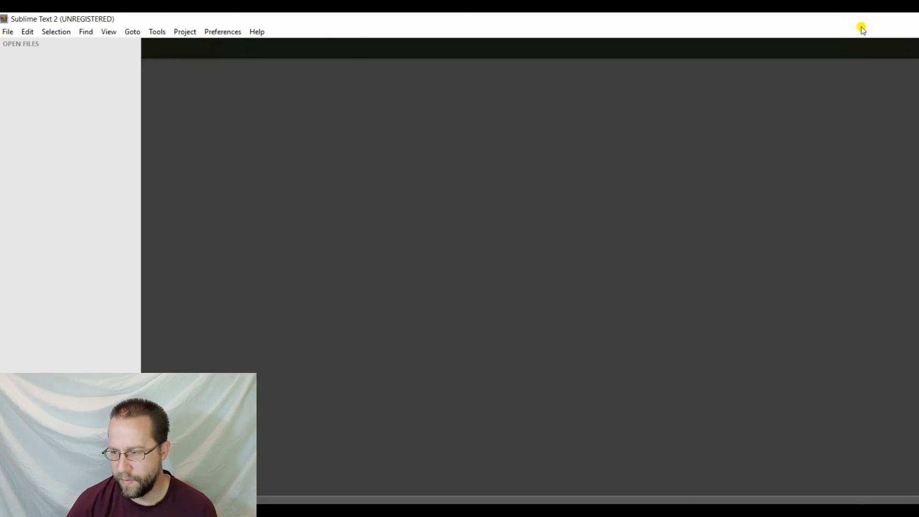
left_click(862, 27)
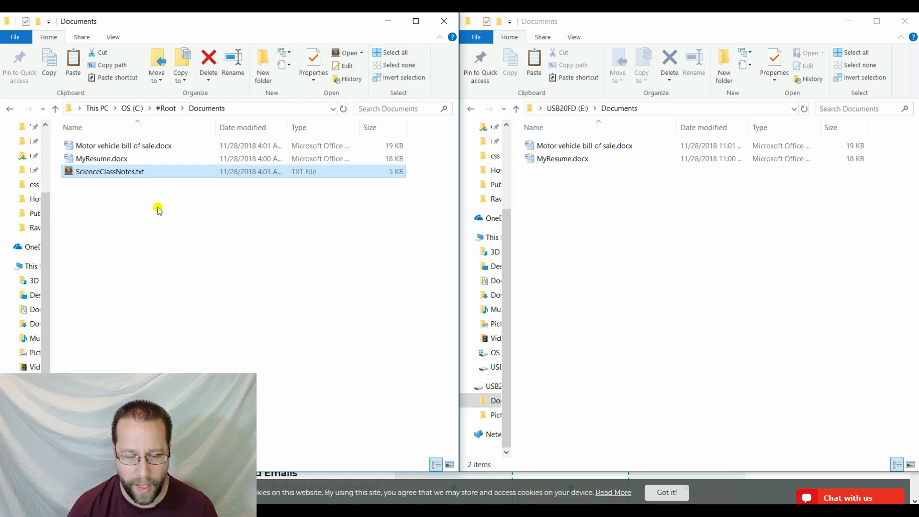
left_click_drag(133, 174, 553, 205)
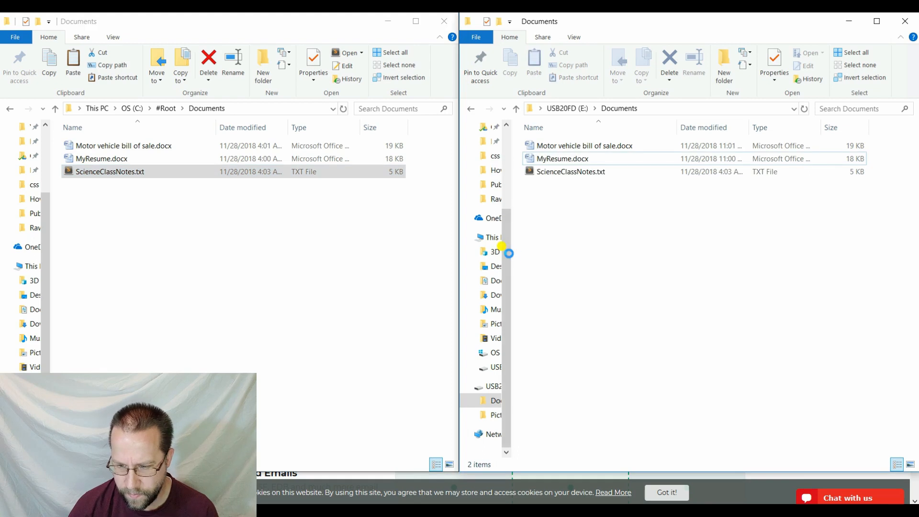
Step: Quick format the USB20FD (E:) drive as FAT32 with 8192-byte allocation units and the volume label USB20FD
left_click(565, 109)
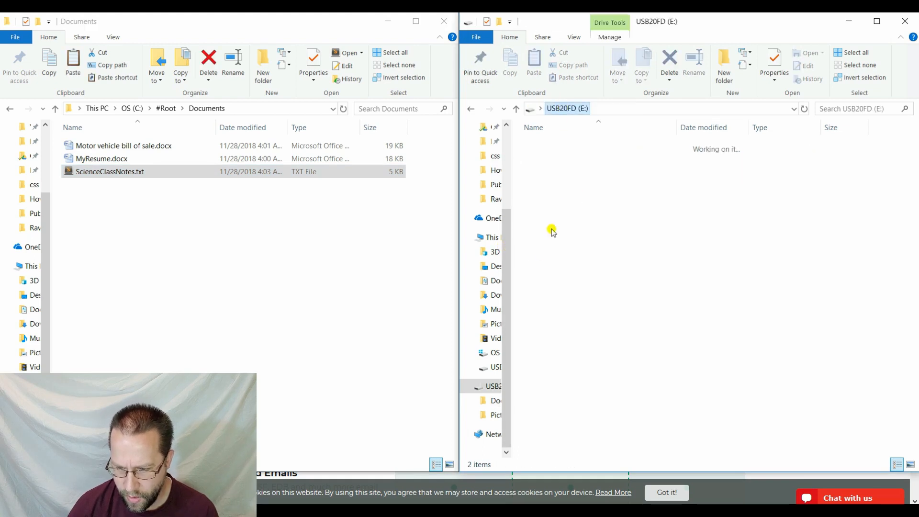
right_click(495, 387)
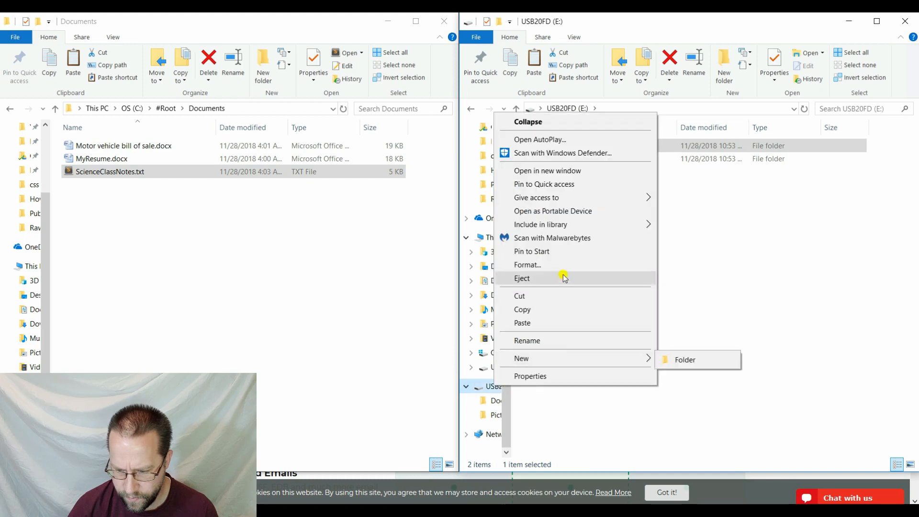
left_click(564, 264)
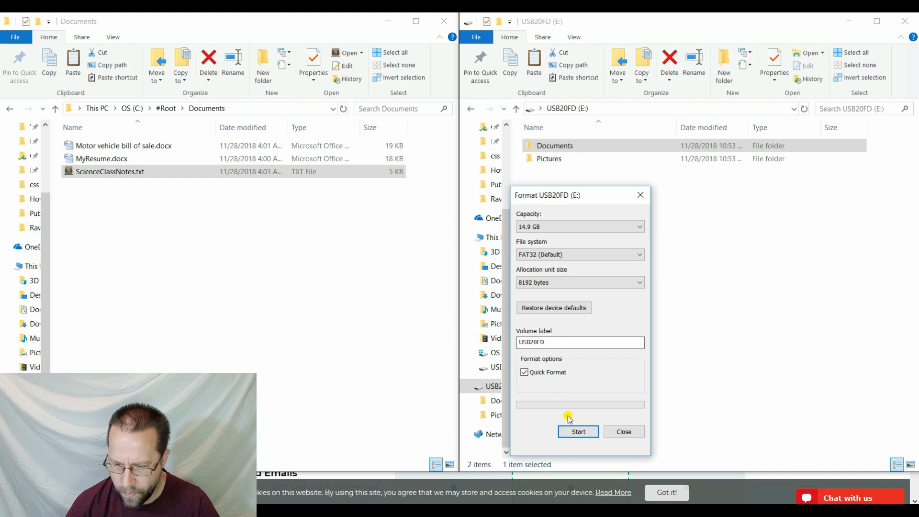
left_click(576, 431)
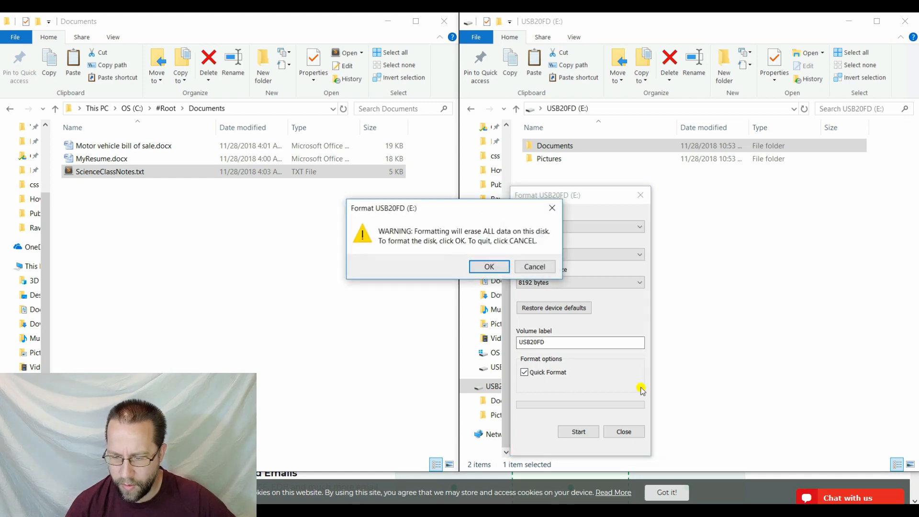
left_click(489, 266)
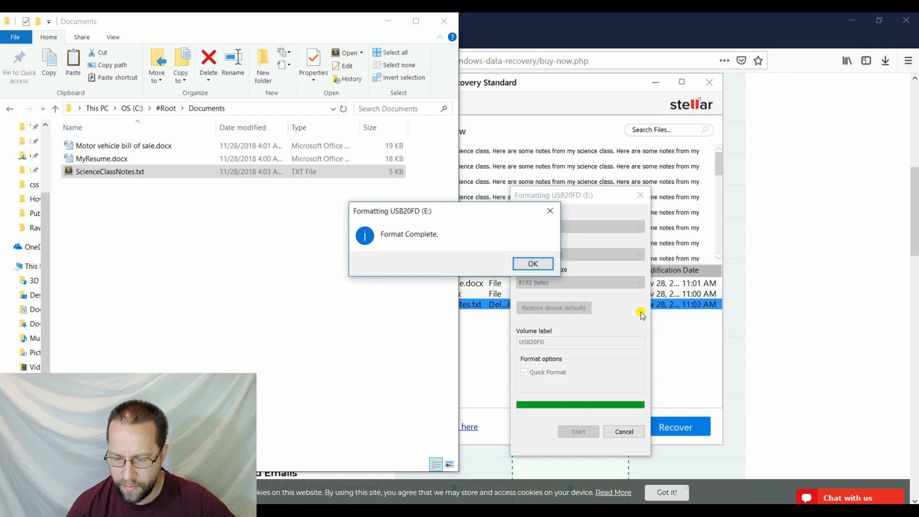
left_click(532, 264)
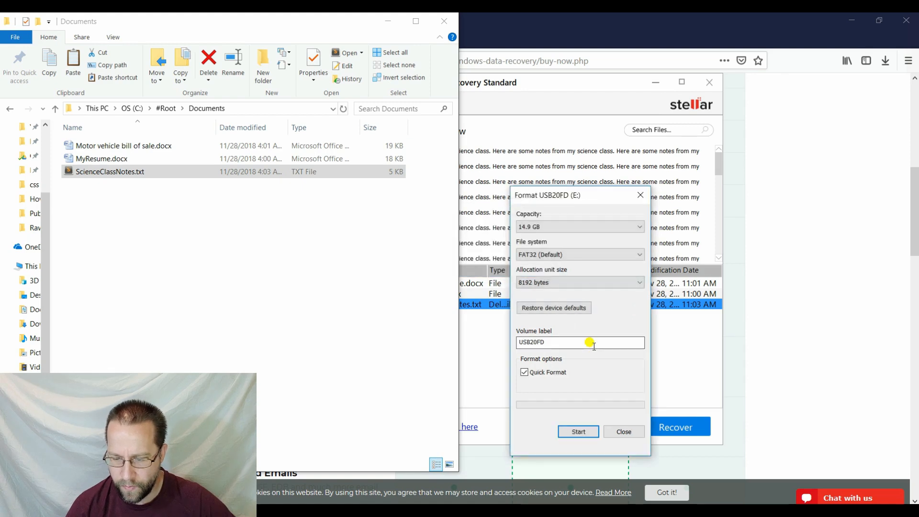
left_click(610, 432)
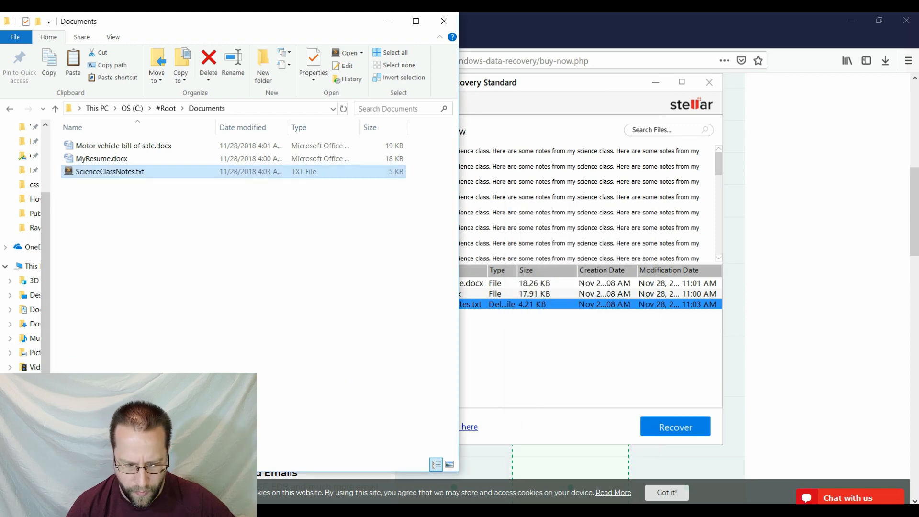
Step: Open the USB20FD (E:) drive in a new File Explorer window and snap it beside the recovered Documents folder
right_click(30, 396)
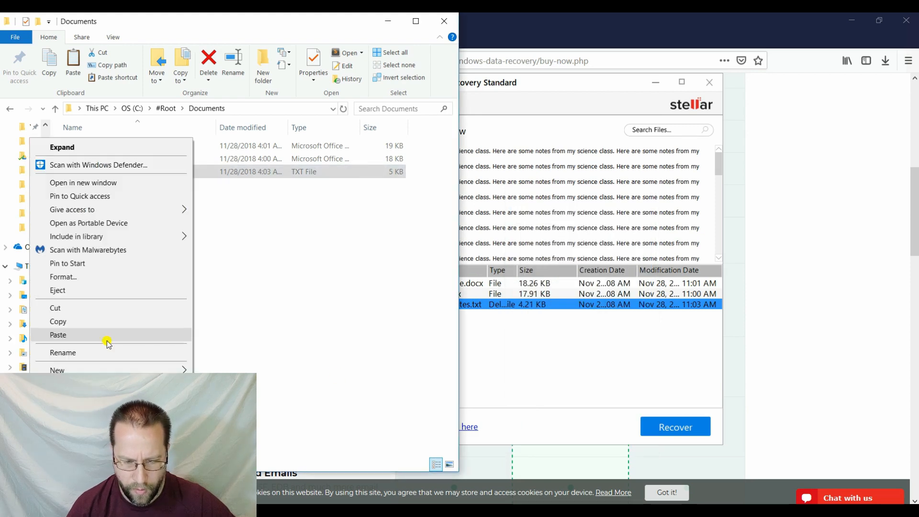
left_click(91, 184)
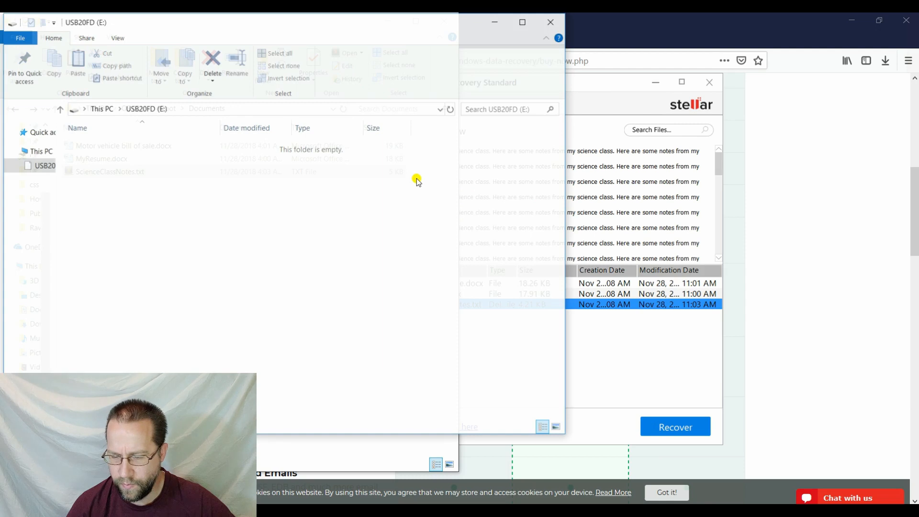
left_click_drag(355, 22, 917, 38)
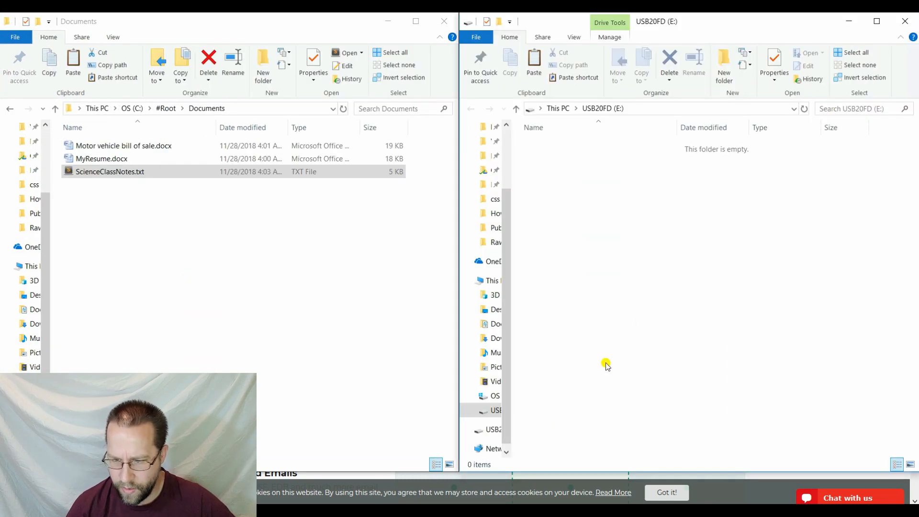
Step: Switch to Stellar Data Recovery and return to its home screen without saving the scan information
mouse_move(667, 510)
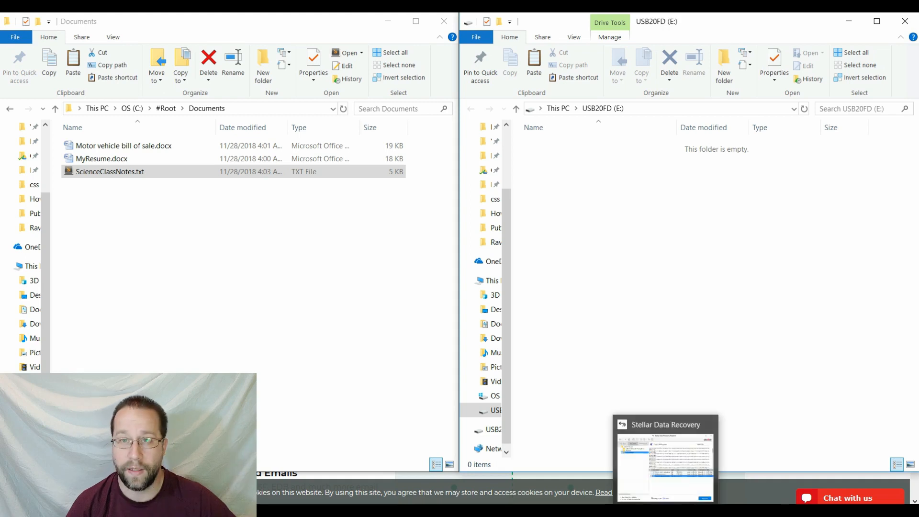
left_click(660, 487)
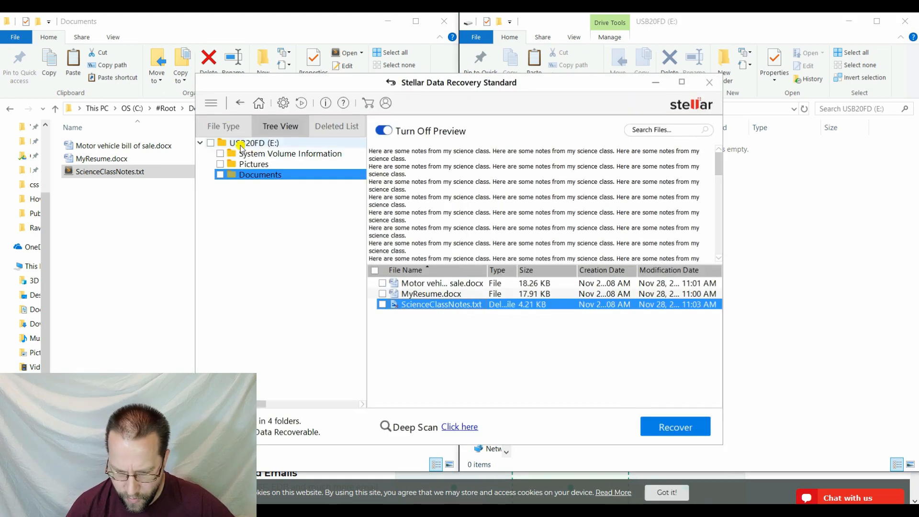
left_click(261, 101)
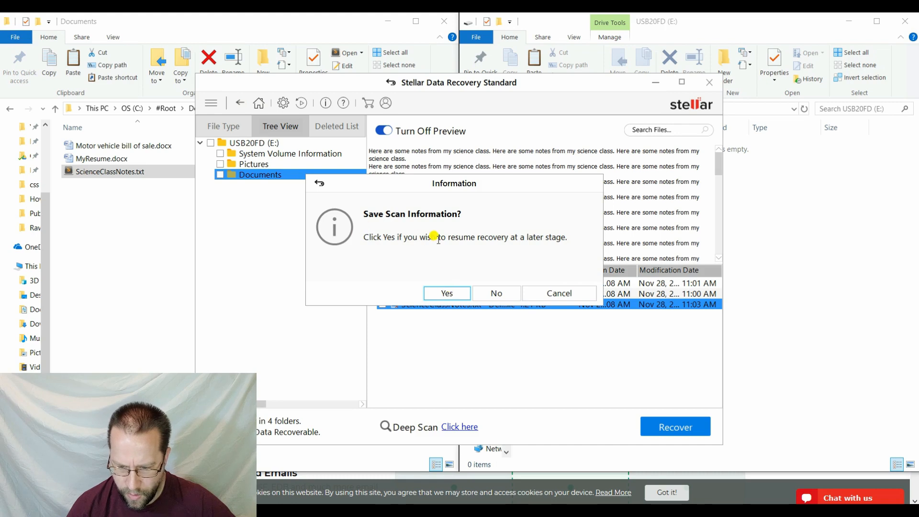
left_click(508, 293)
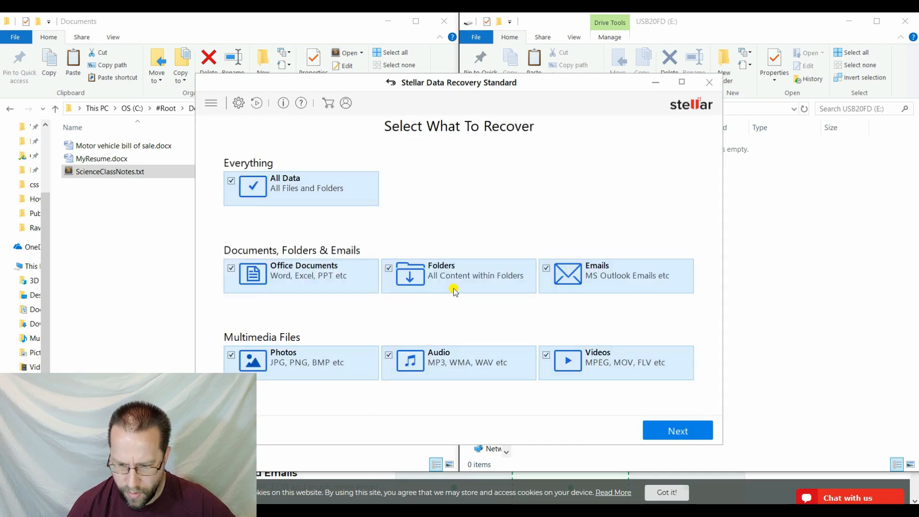
Step: Scan the USB20FD (E:) drive for all data and dismiss the scan summary
left_click(668, 430)
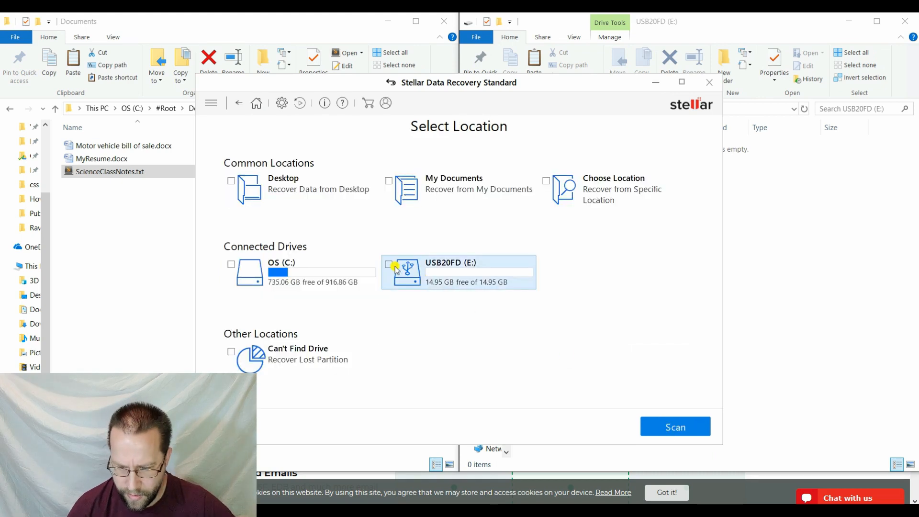
left_click(655, 425)
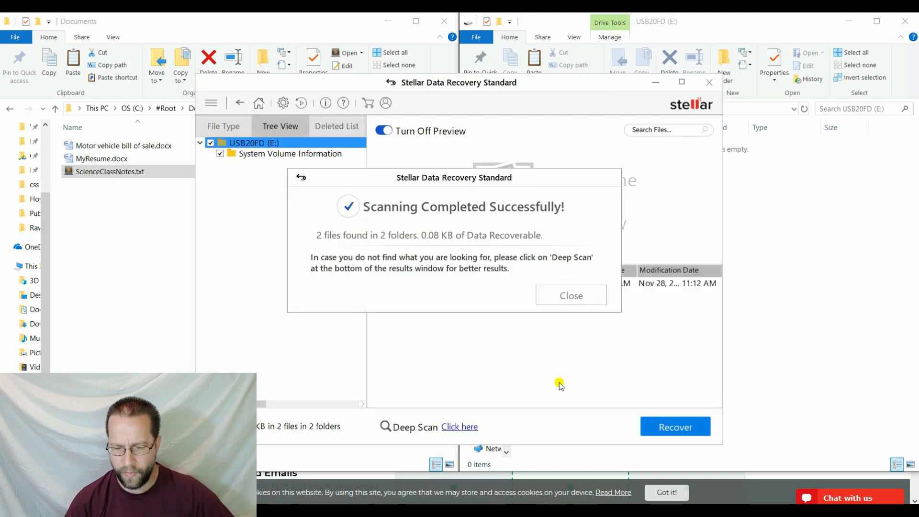
left_click(570, 297)
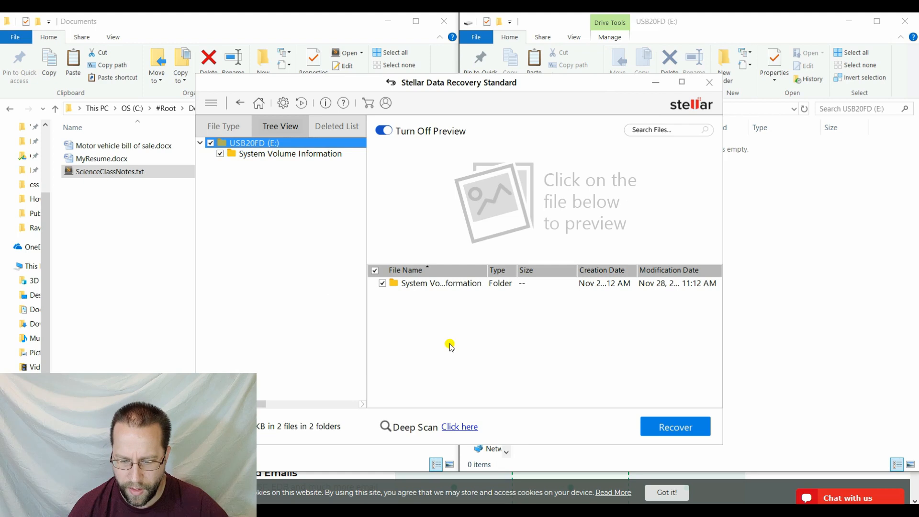
Step: Run a Deep Scan of the USB20FD (E:) drive and review the files found in folders 000006 and 000007
left_click(460, 427)
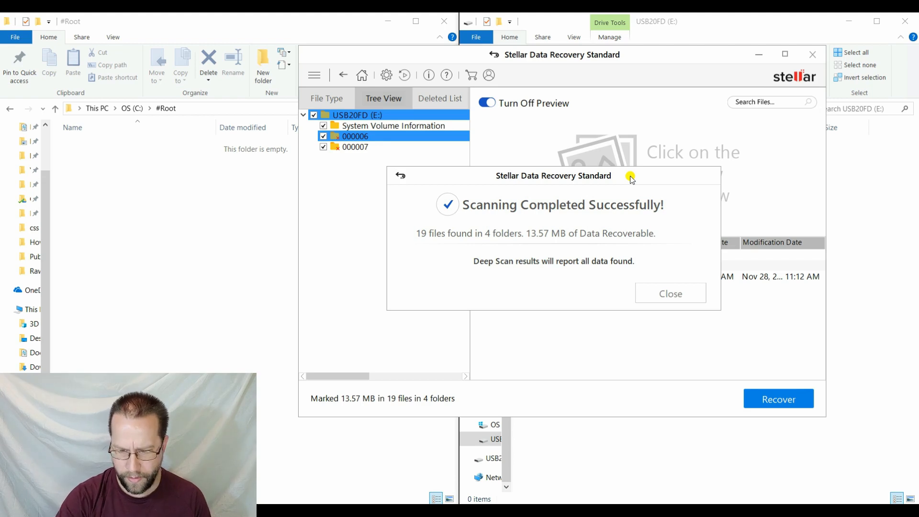
left_click(652, 294)
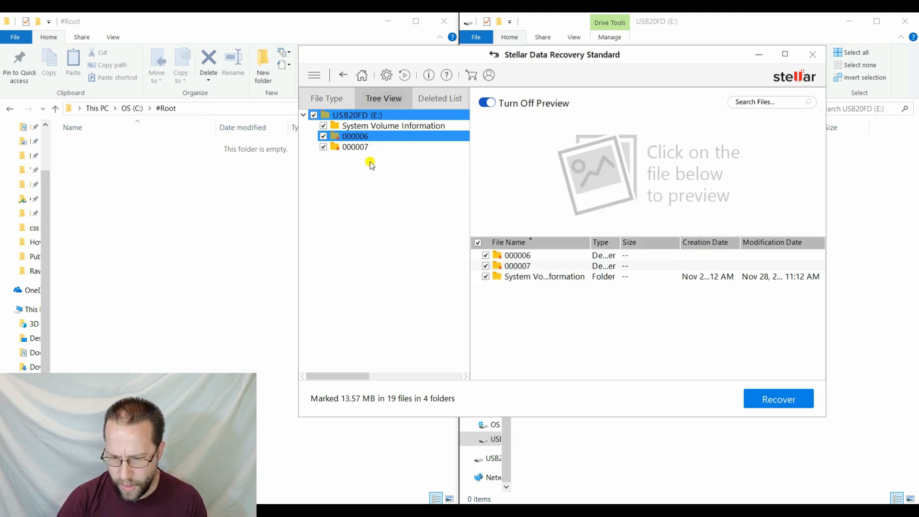
left_click(349, 138)
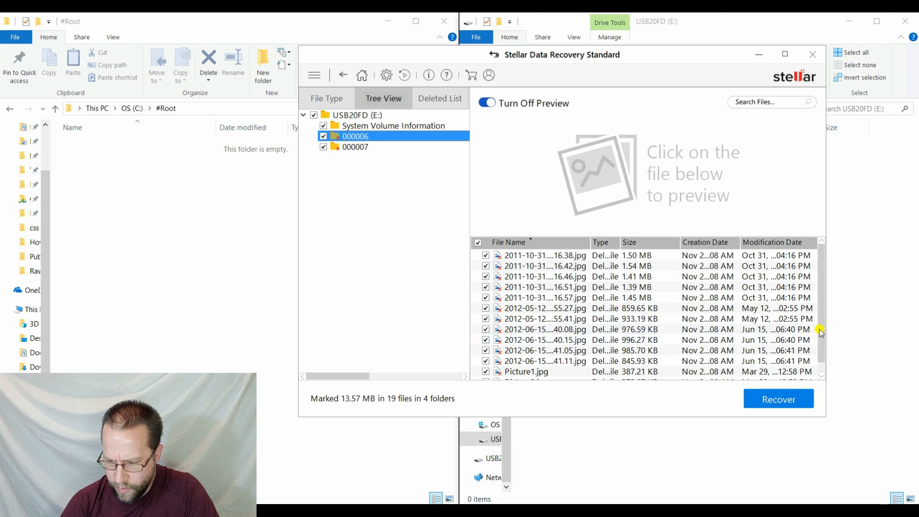
scroll(822, 330, "down", 1)
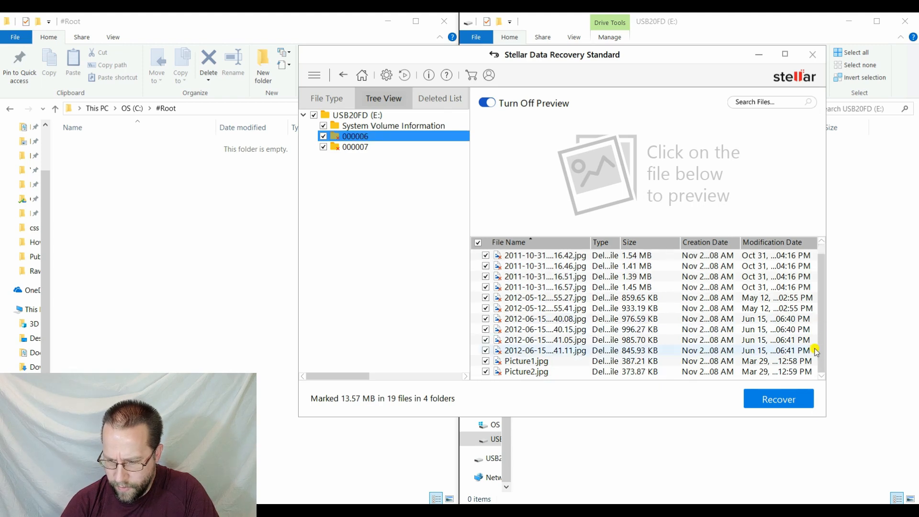
scroll(766, 280, "up", 1)
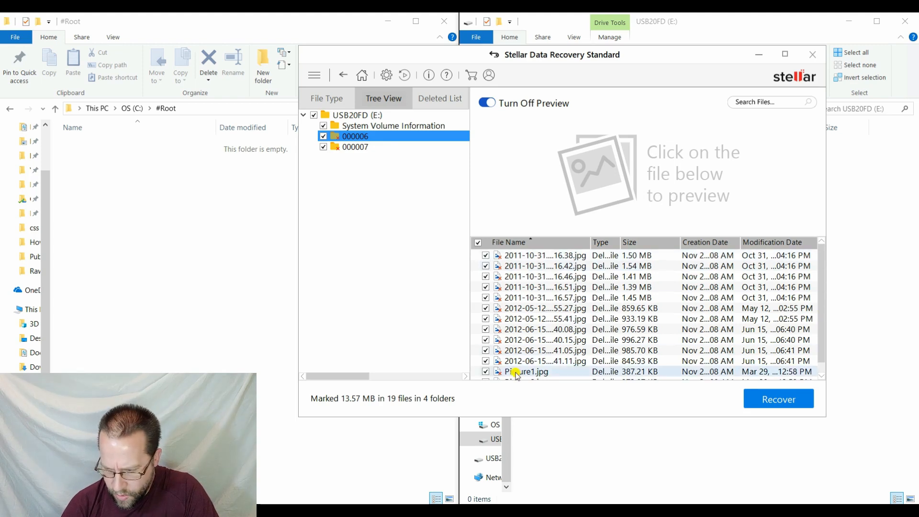
left_click(346, 148)
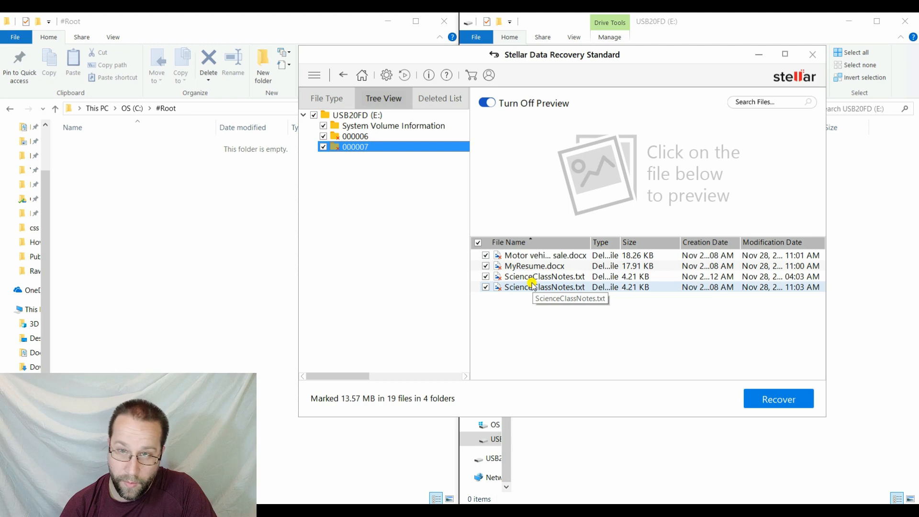
Step: Recover all the marked files to the OS (C:) drive, overwriting all existing duplicates
left_click(761, 400)
left_click(672, 207)
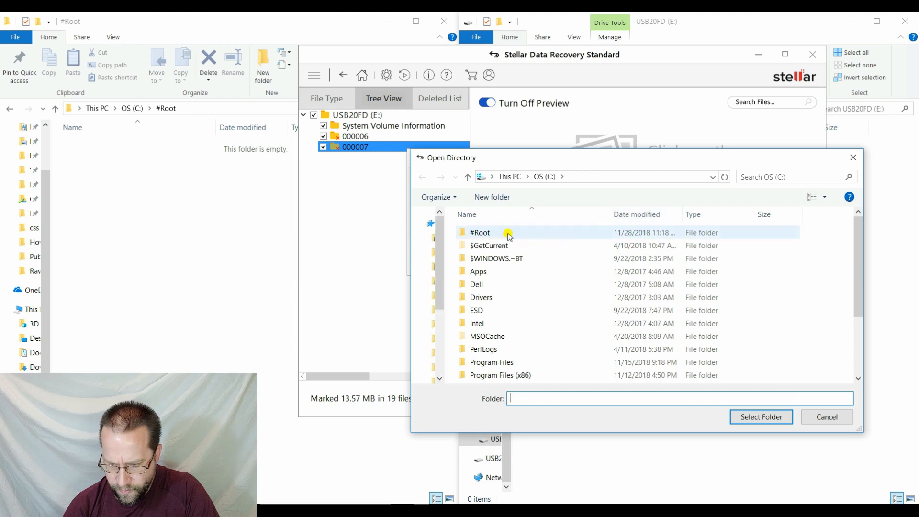
left_click(743, 417)
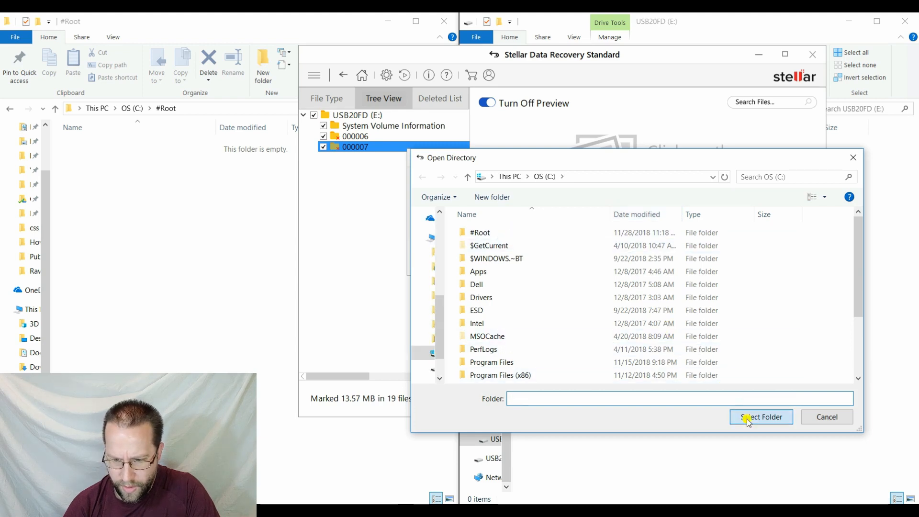
left_click(605, 258)
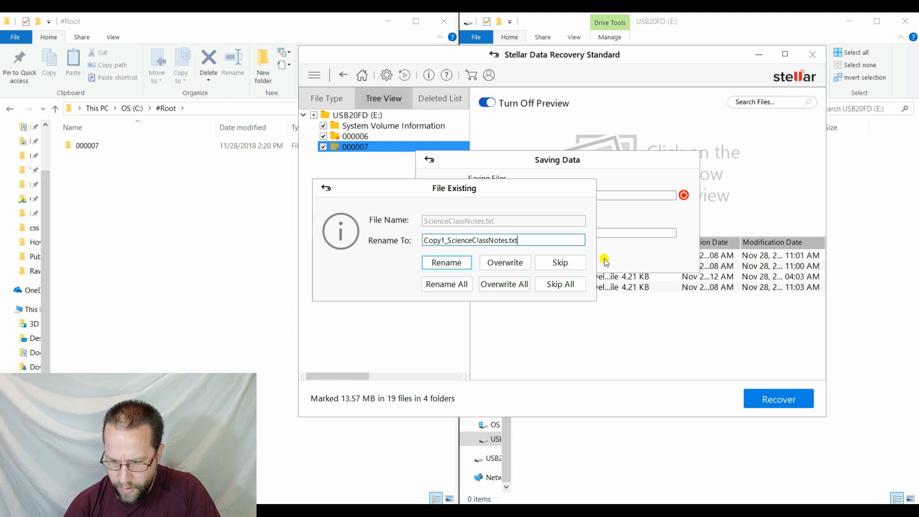
left_click(513, 284)
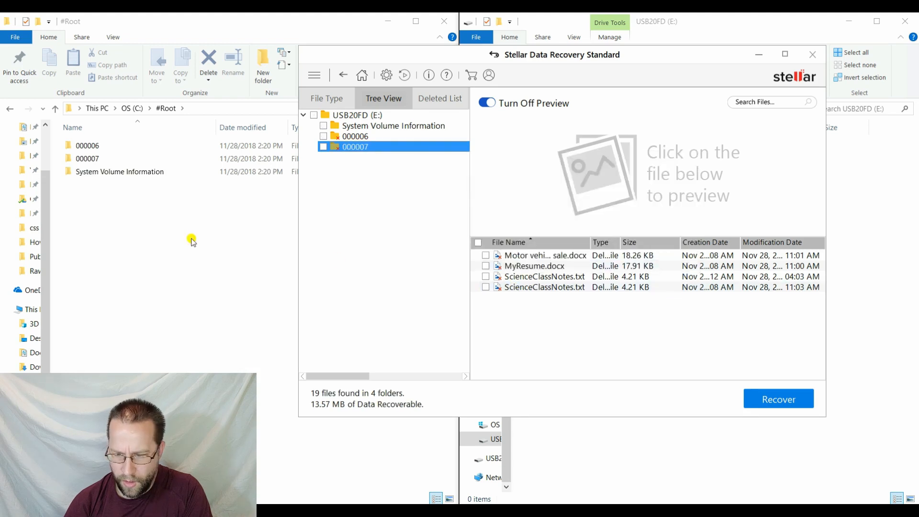
Step: Switch to File Explorer, open the recovered 000006 folder, and check 2011-10-31 17.16.38.jpg in Paint 3D, closing it again
left_click(162, 230)
double_click(96, 146)
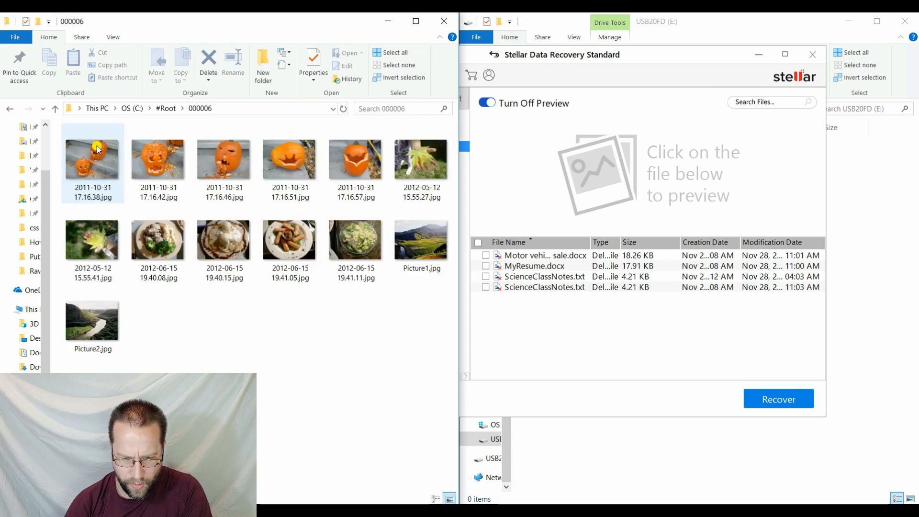
right_click(112, 162)
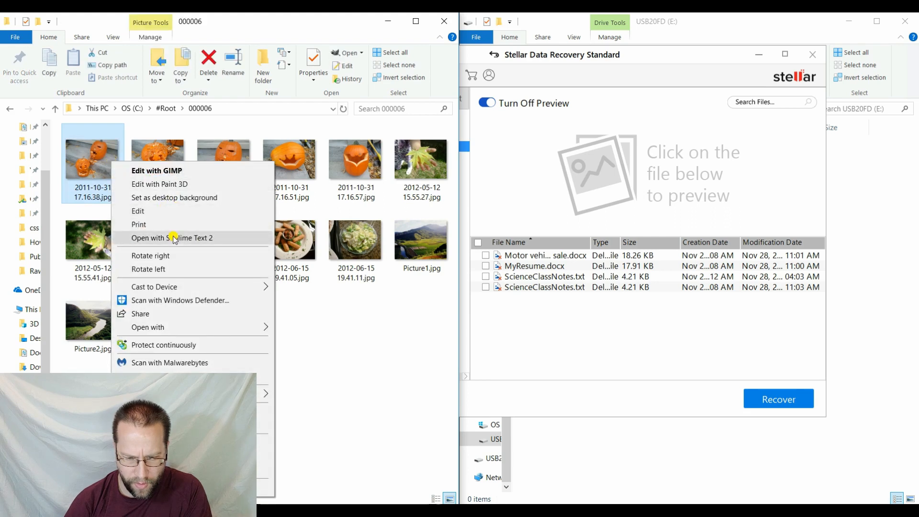
left_click(177, 184)
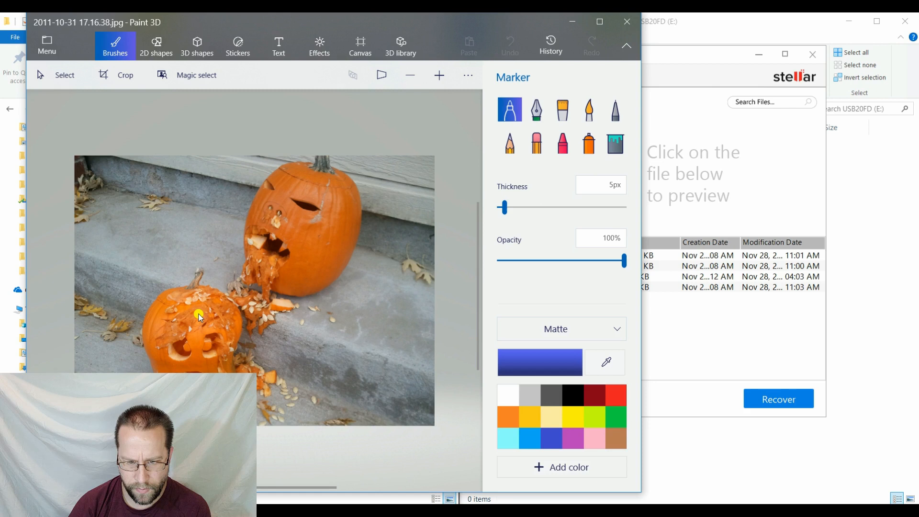
key("alt+F4")
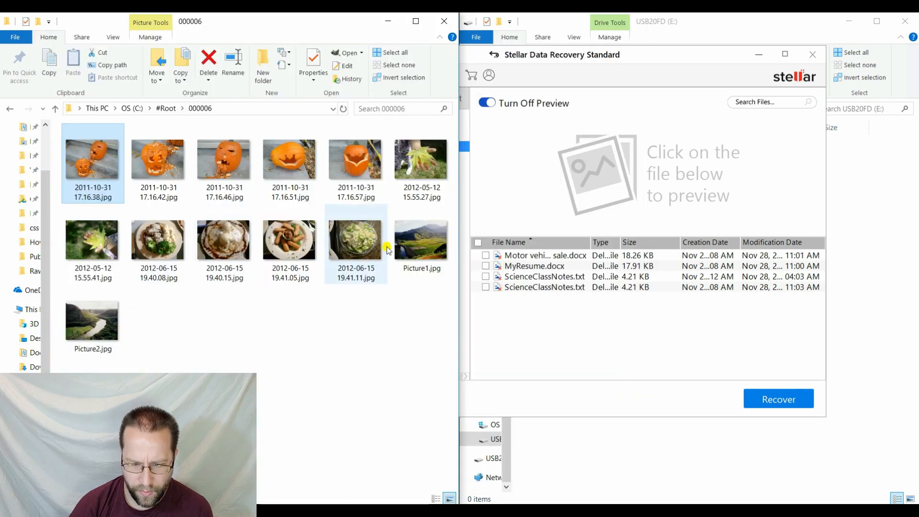
Step: Return to the #Root folder and open the recovered 000007 folder
left_click(168, 109)
left_click(112, 160)
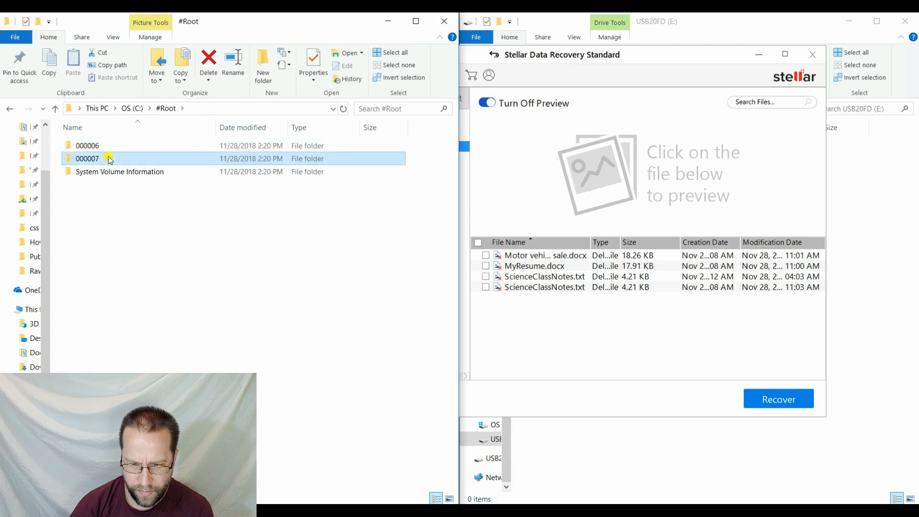
double_click(109, 162)
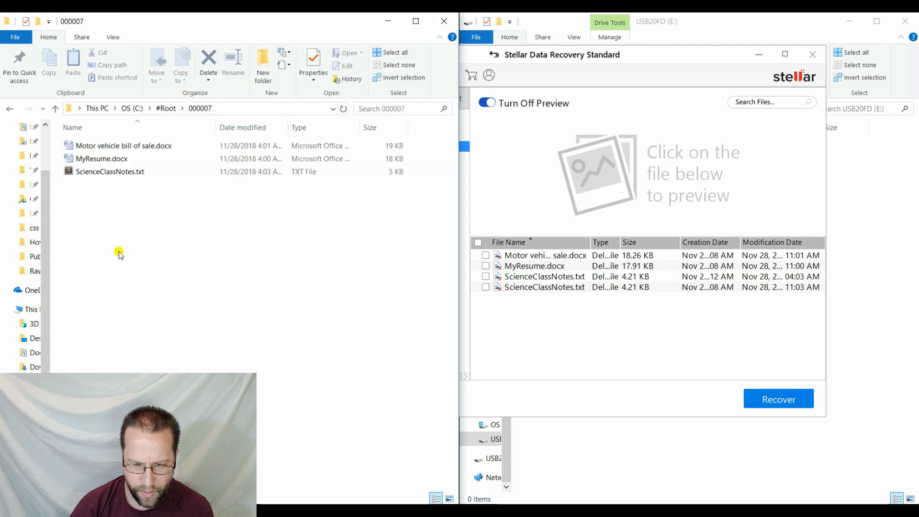
Step: Open Motor vehicle bill of sale.docx in Microsoft Office Word, set as the default for .docx files, and look through the whole document
left_click(130, 147)
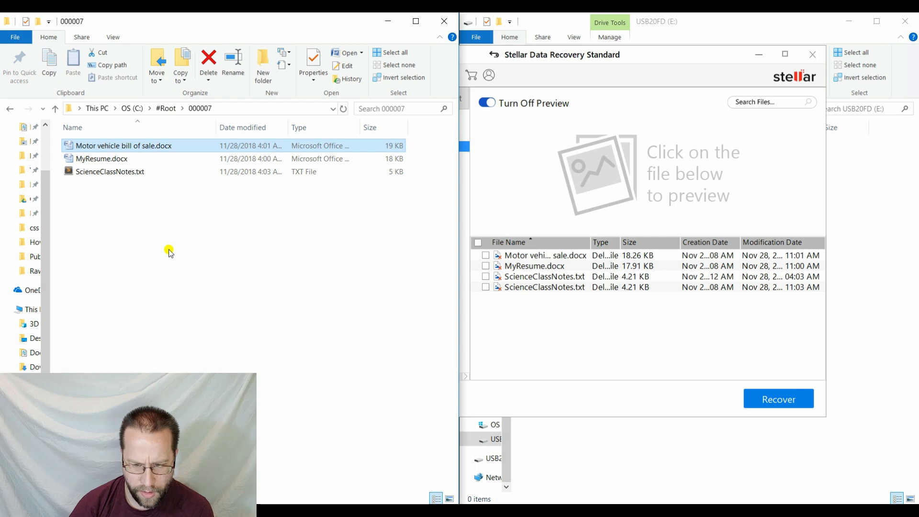
key("Return")
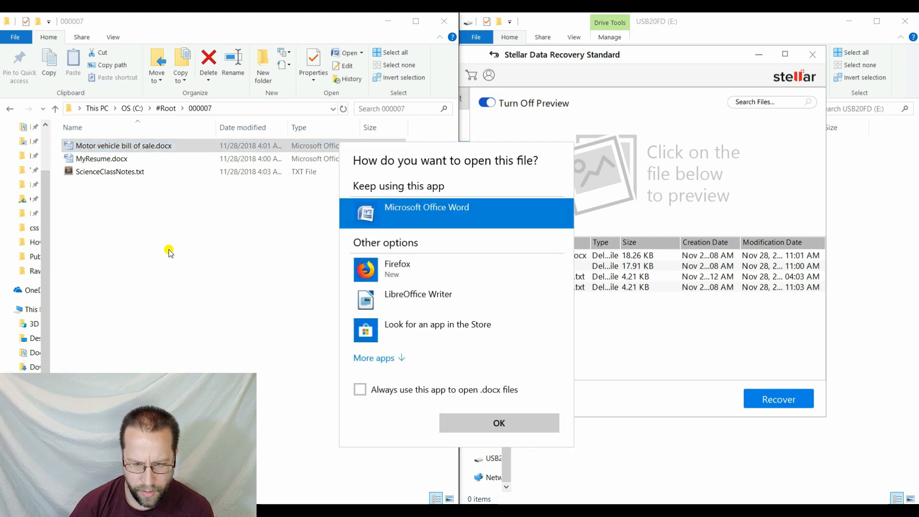
left_click(453, 390)
left_click(464, 421)
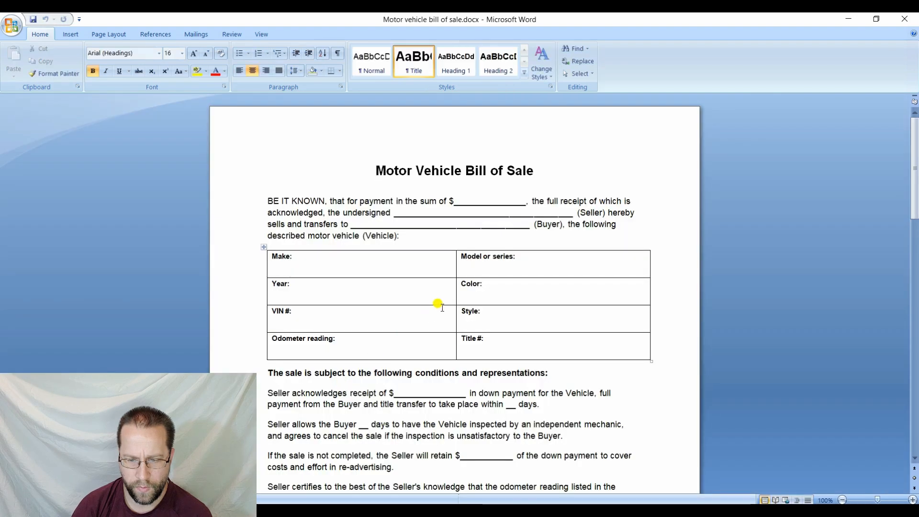
scroll(434, 317, "down", 8)
scroll(442, 306, "down", 11)
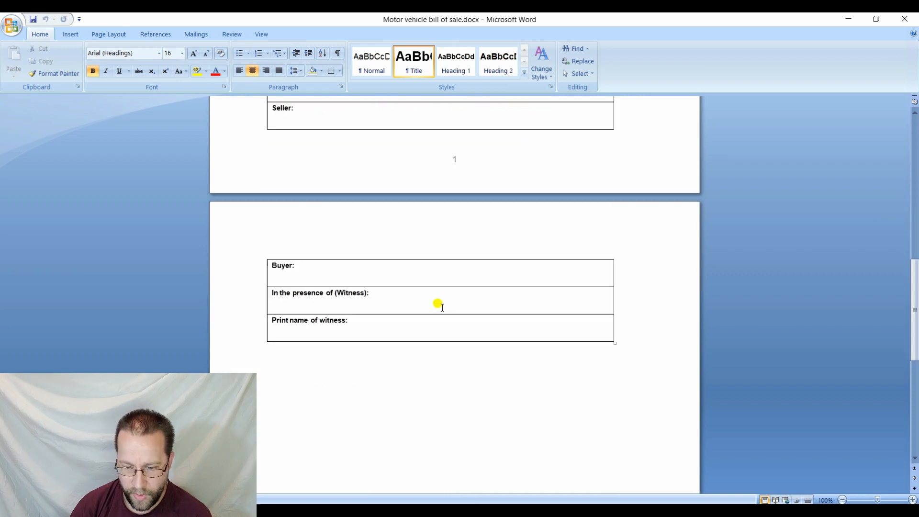
scroll(442, 308, "down", 6)
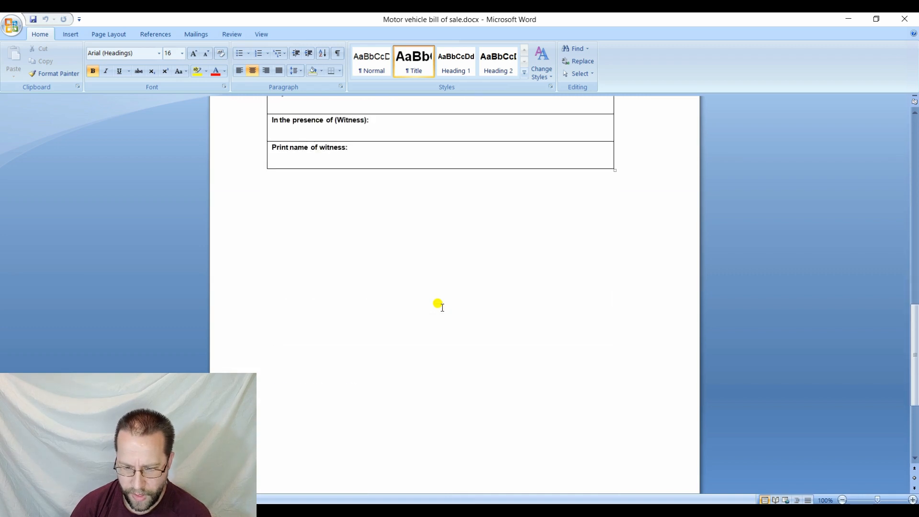
scroll(443, 307, "up", 20)
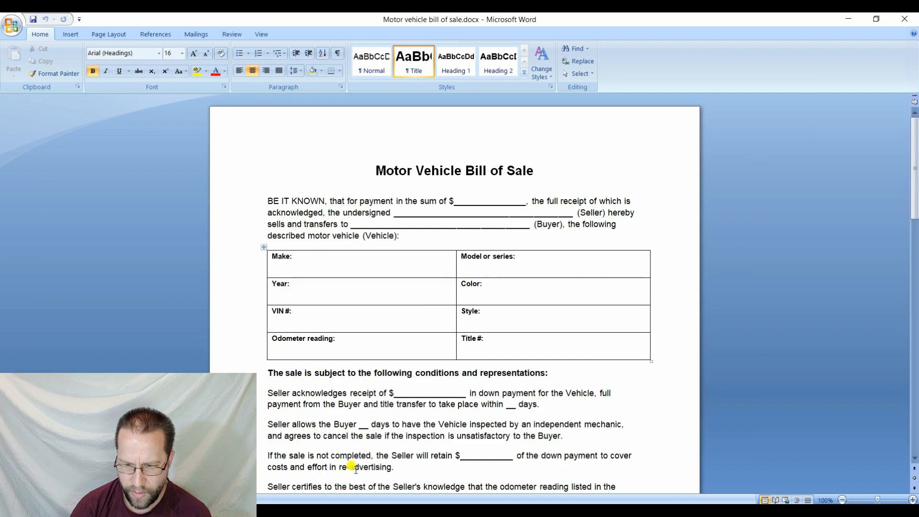
Step: Switch back to the 000007 folder in File Explorer, open MyResume.docx, and look through its contents
left_click(370, 510)
left_click(352, 469)
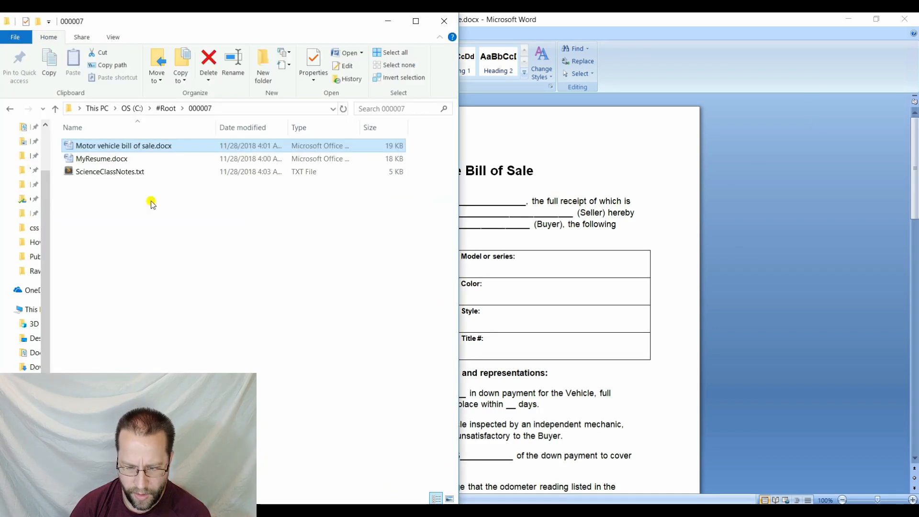
left_click(117, 162)
double_click(116, 161)
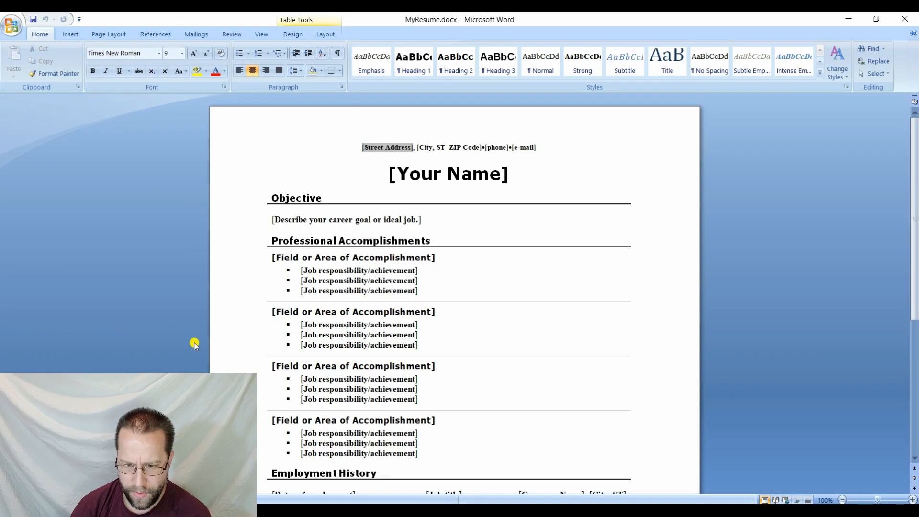
scroll(295, 343, "down", 9)
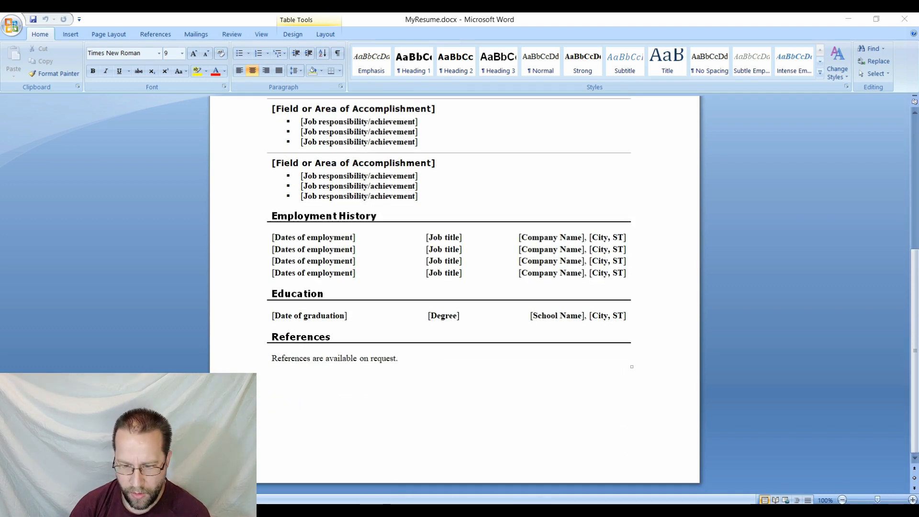
Step: Switch back to the 000007 folder in File Explorer, open ScienceClassNotes.txt to check its contents, and close it again
mouse_move(369, 502)
left_click(353, 474)
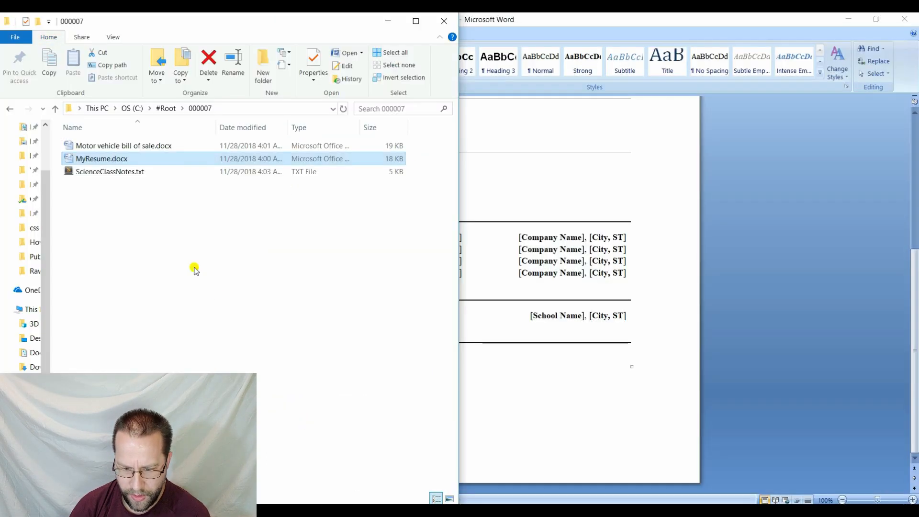
double_click(123, 172)
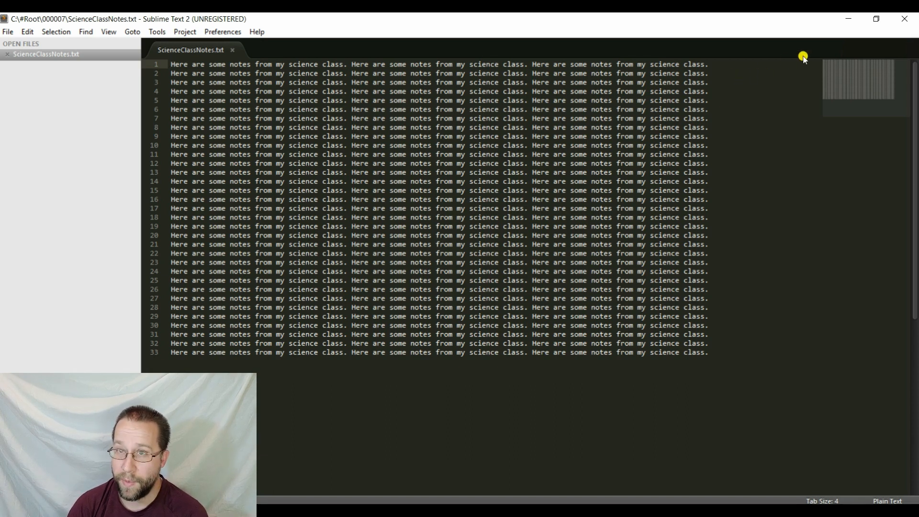
left_click(904, 19)
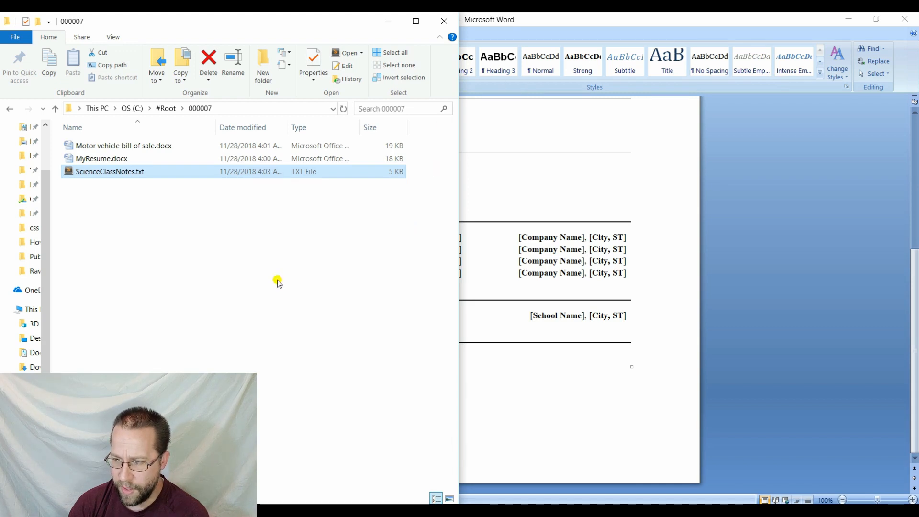
left_click(245, 275)
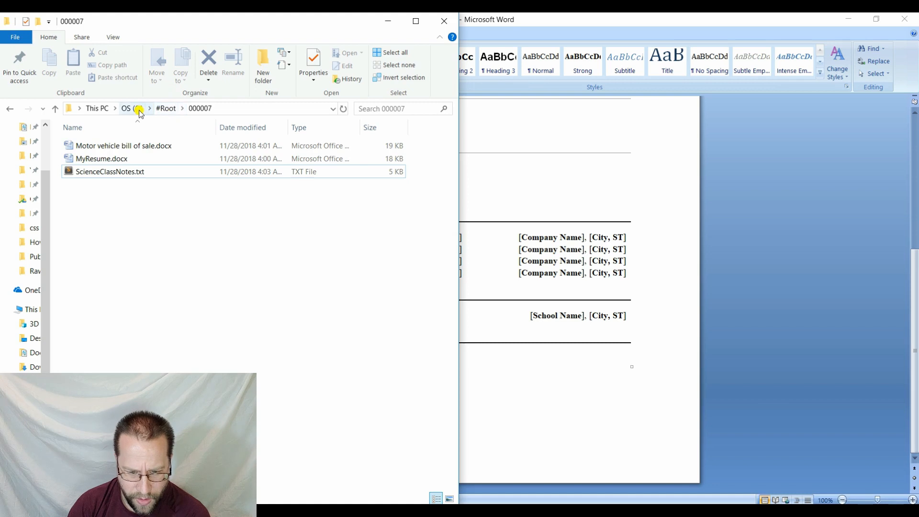
Step: Copy the recovered 000006 and 000007 folders from #Root to the USB20FD (E:) drive
left_click(165, 109)
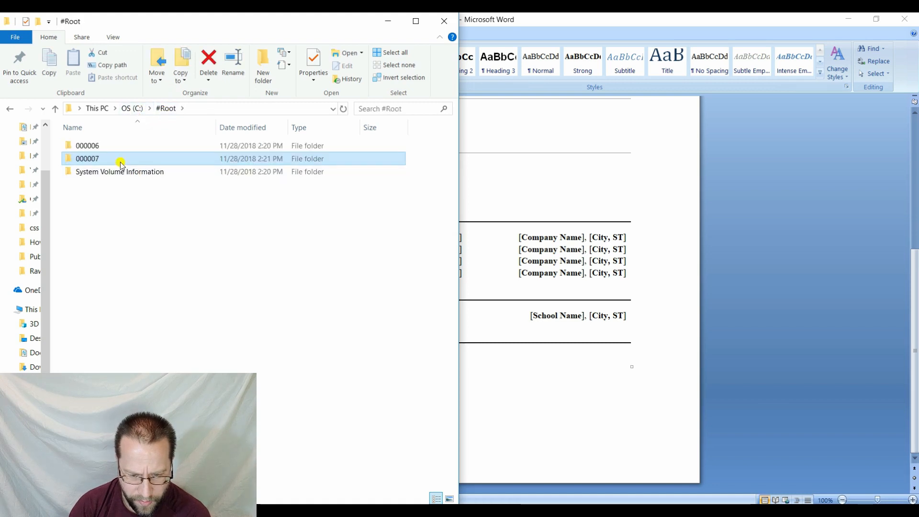
left_click(105, 145)
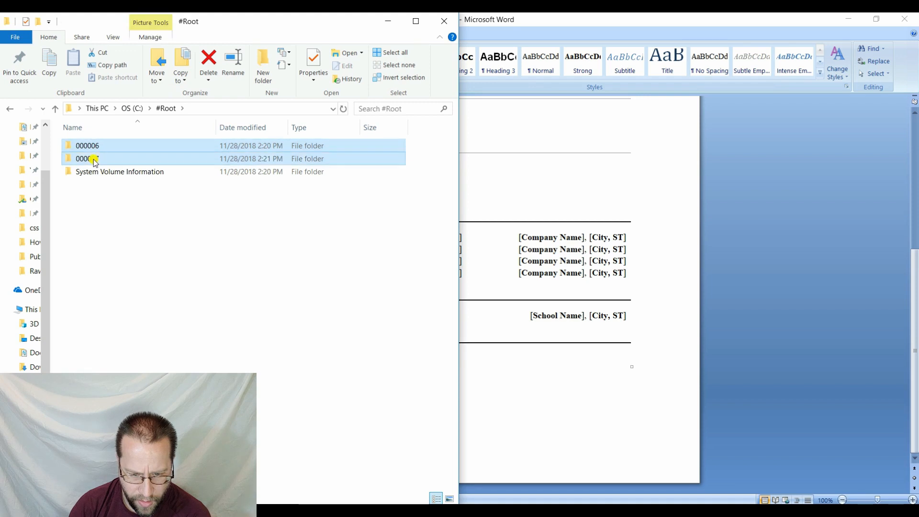
left_click(95, 159, "shift")
left_click(291, 503)
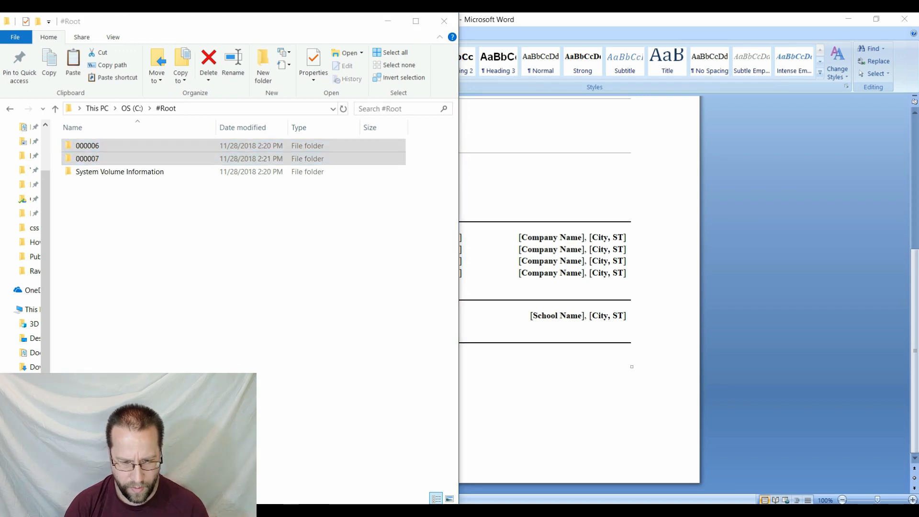
left_click(385, 483)
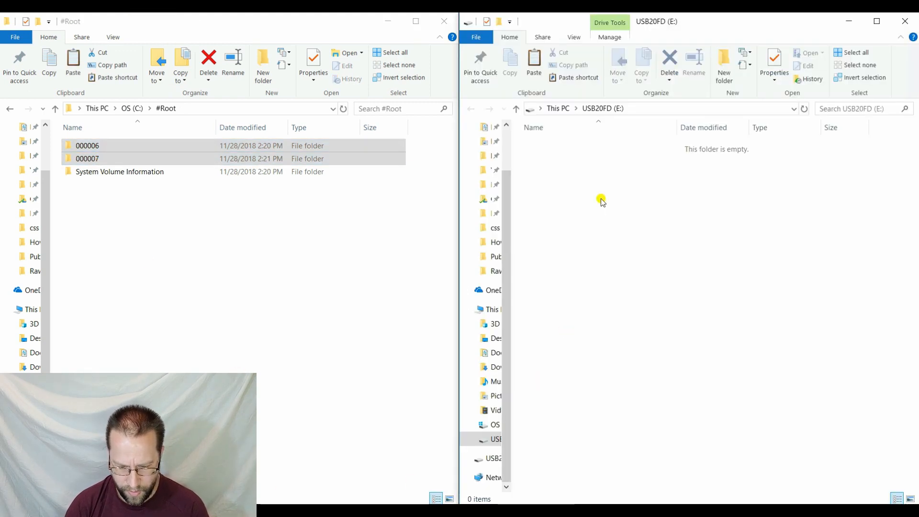
key("ctrl+v")
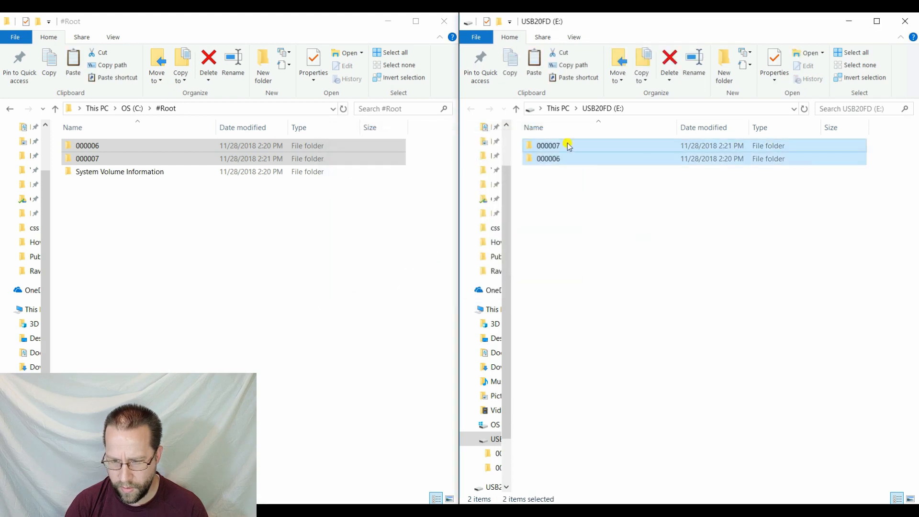
Step: Check the files in the copied 000007 folder on the USB drive and return to the drive's root
left_click(567, 147)
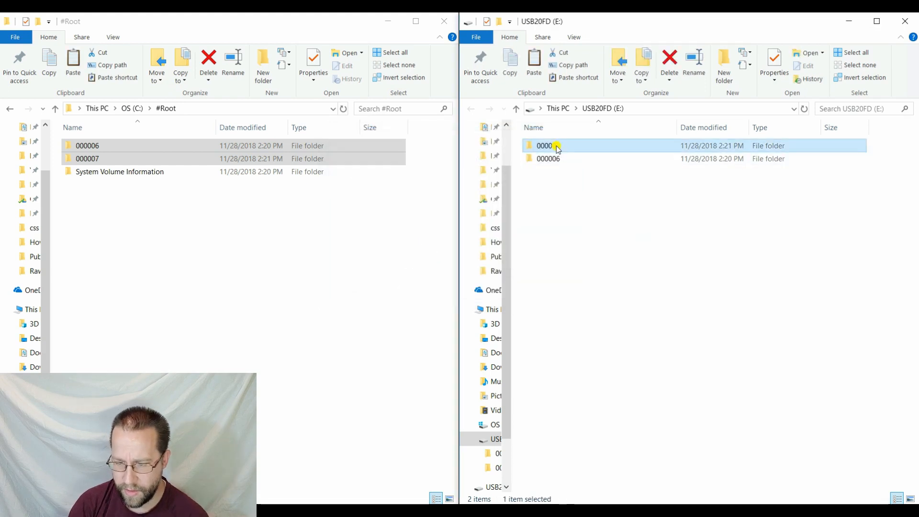
double_click(558, 146)
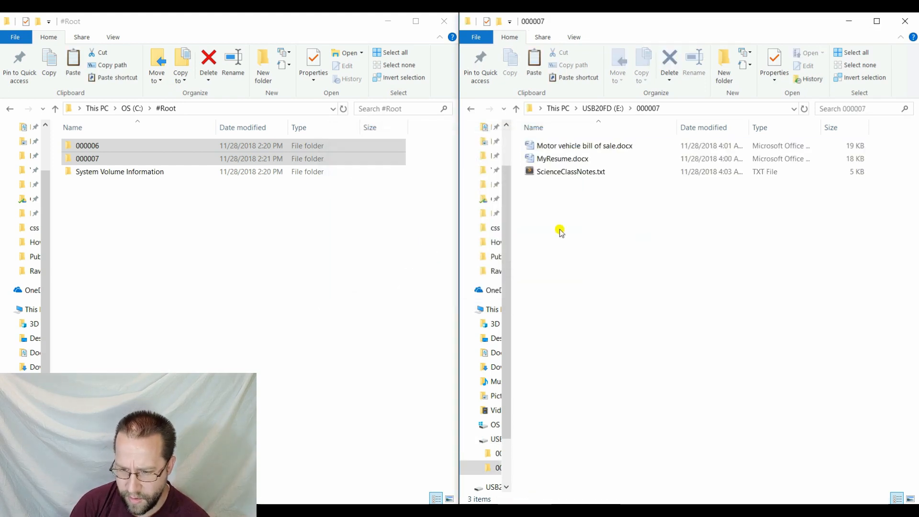
left_click(471, 109)
Step: On the USB drive, rename the 000007 folder as Documents and the 000006 folder as Pictures
left_click(550, 146)
left_click(550, 160)
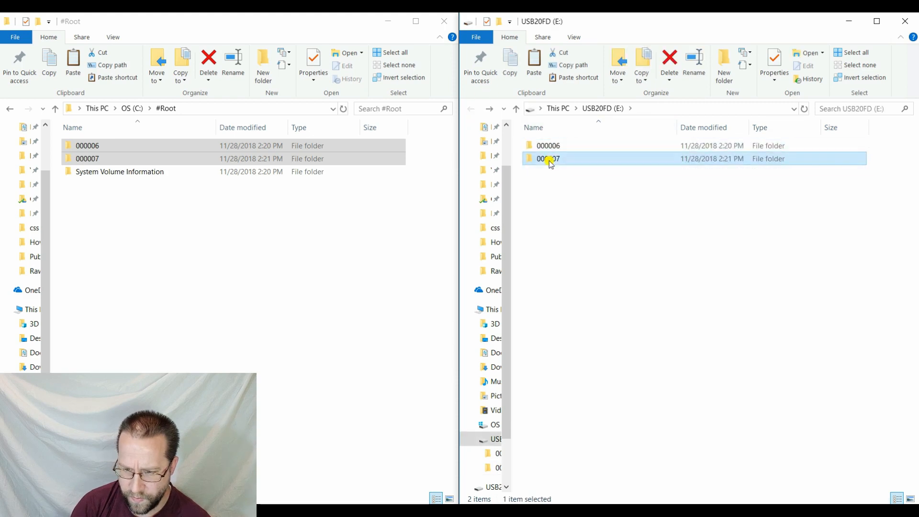
left_click(550, 160)
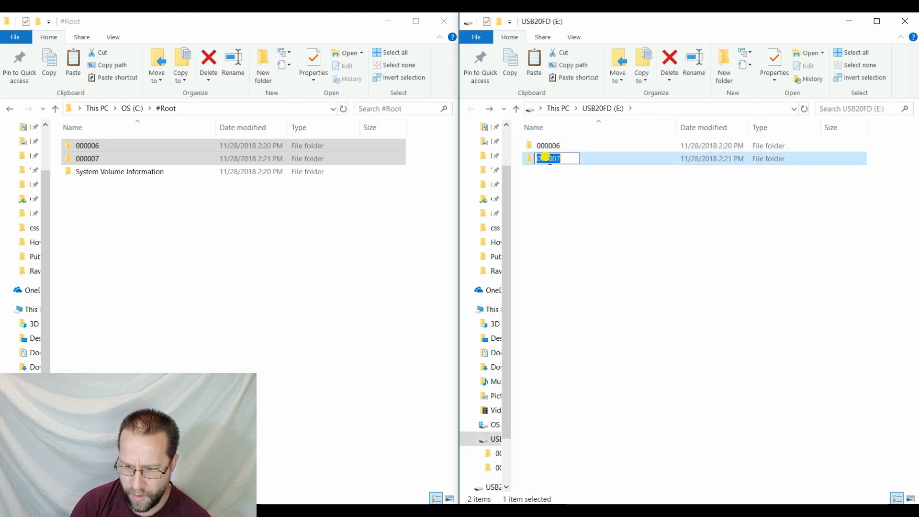
type("Documents")
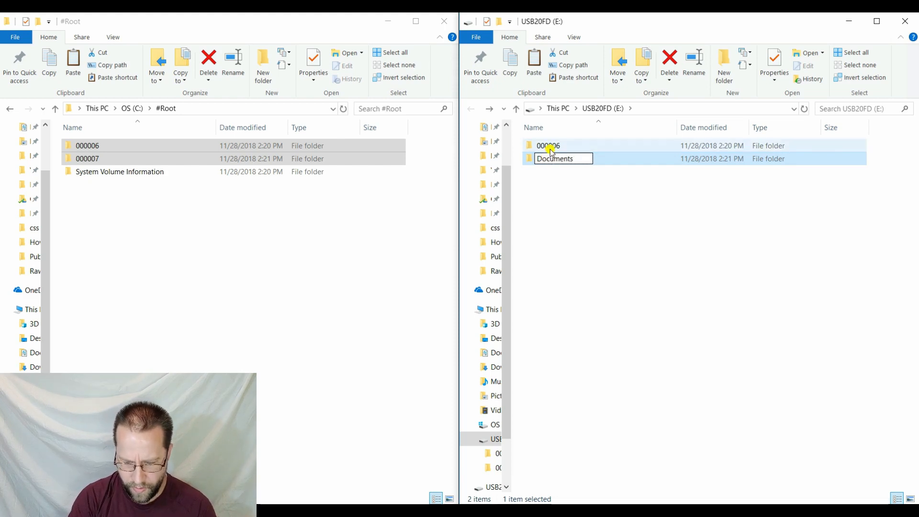
left_click(550, 150)
left_click(551, 149)
type("Pictures")
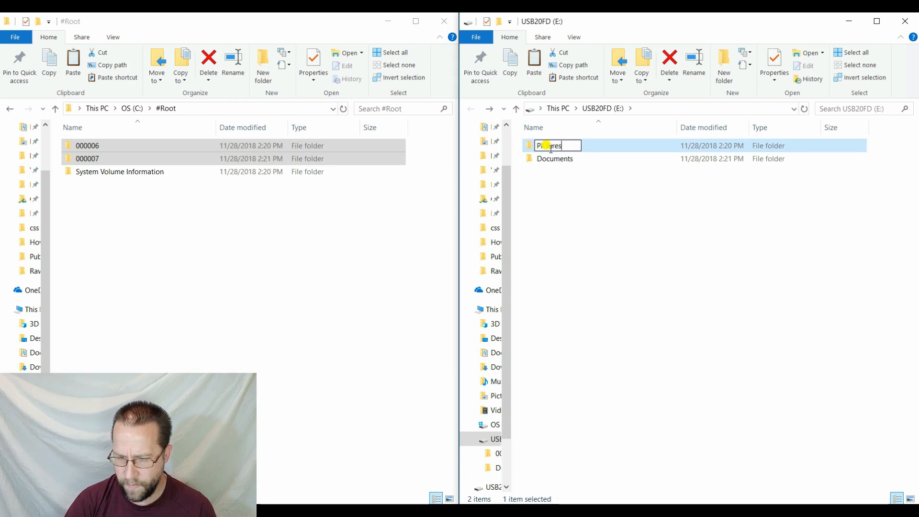
left_click(555, 182)
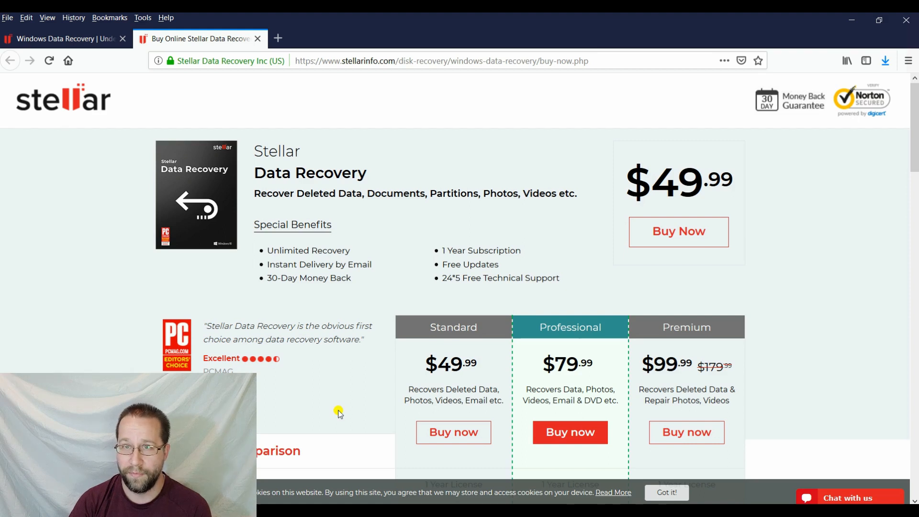
Step: Switch to the Stellar Data Recovery purchase page in the browser and examine the feature comparison of the Standard, Professional and Premium editions
scroll(339, 412, "down", 8)
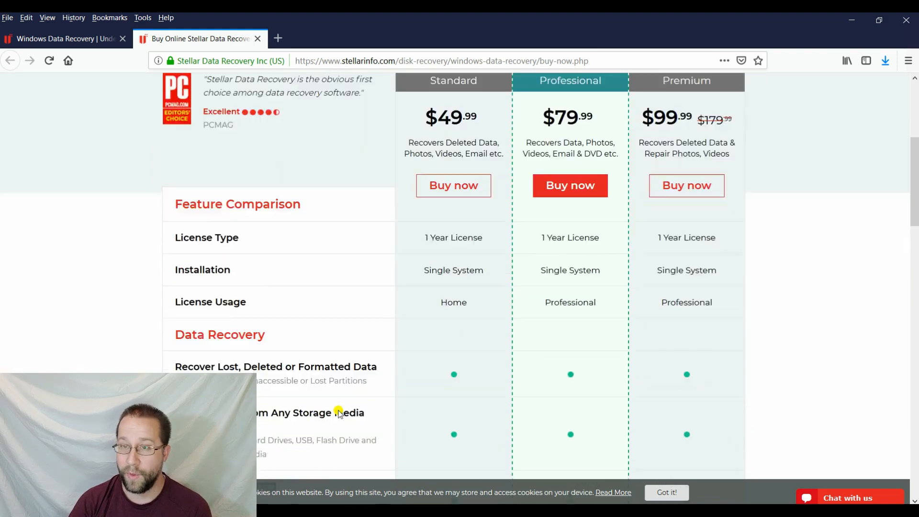